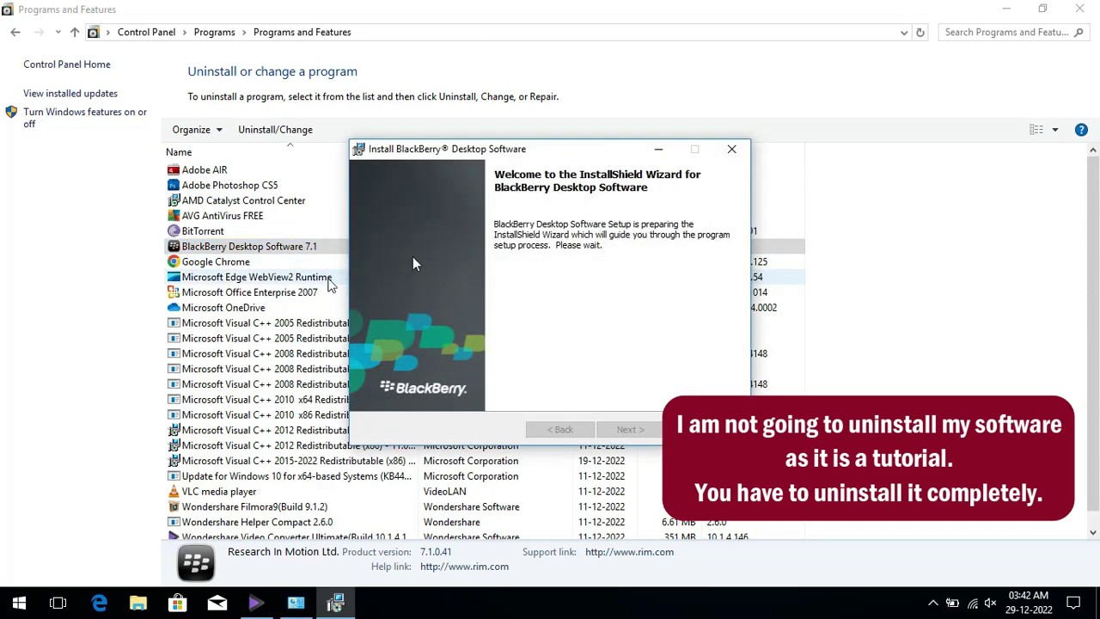
Step: Cancel the BlackBerry Desktop Software setup wizard, confirm the cancellation, and close the list of installed programs
left_click(706, 428)
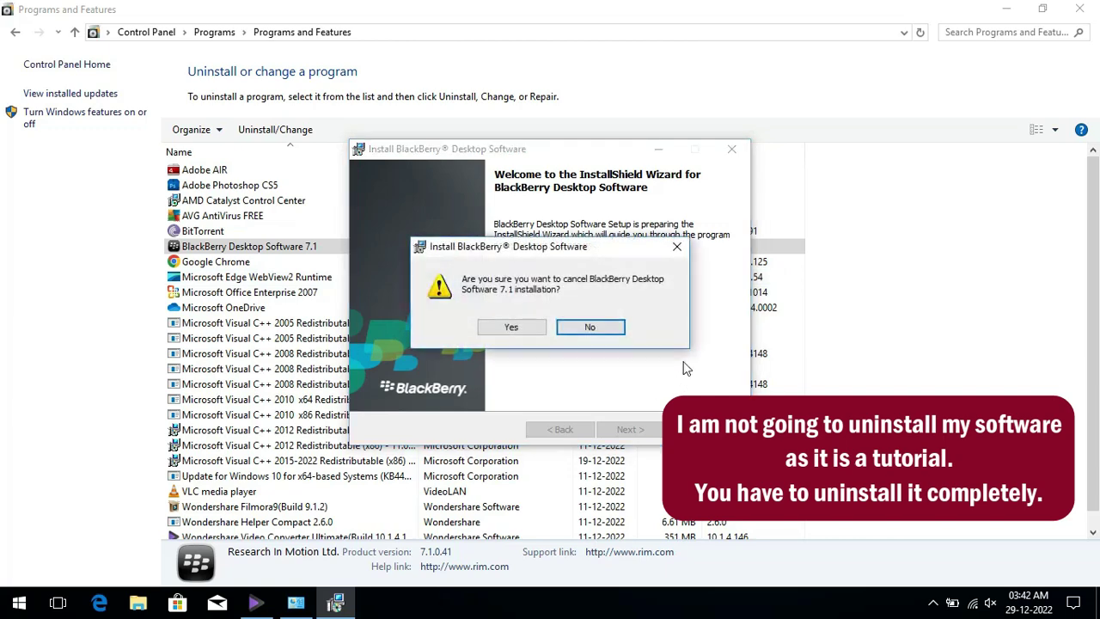
left_click(530, 332)
left_click(630, 429)
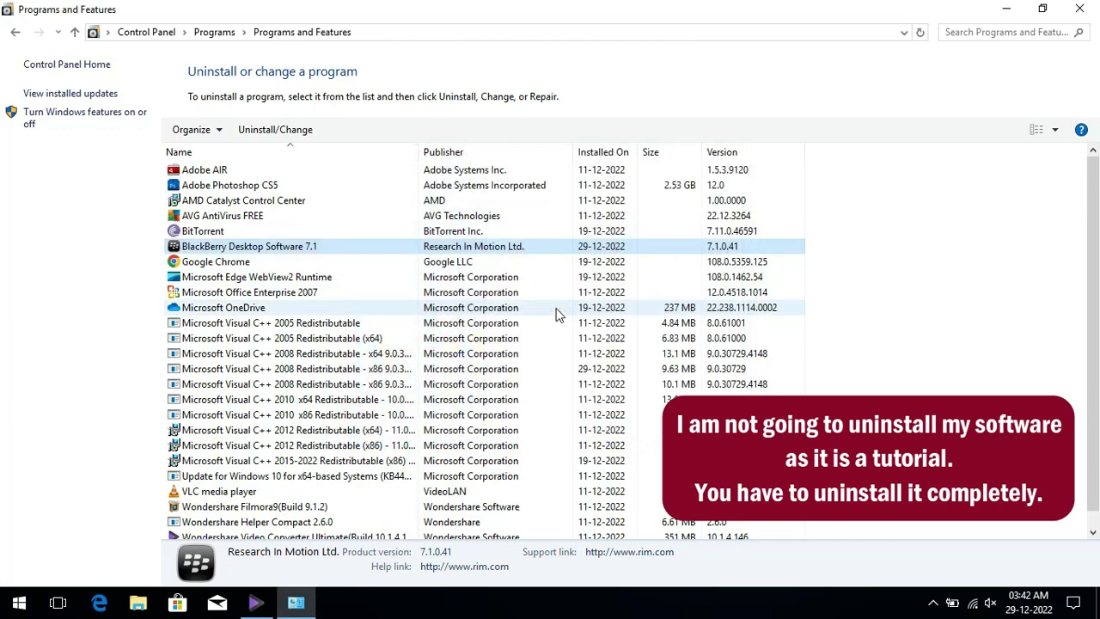
left_click(1080, 9)
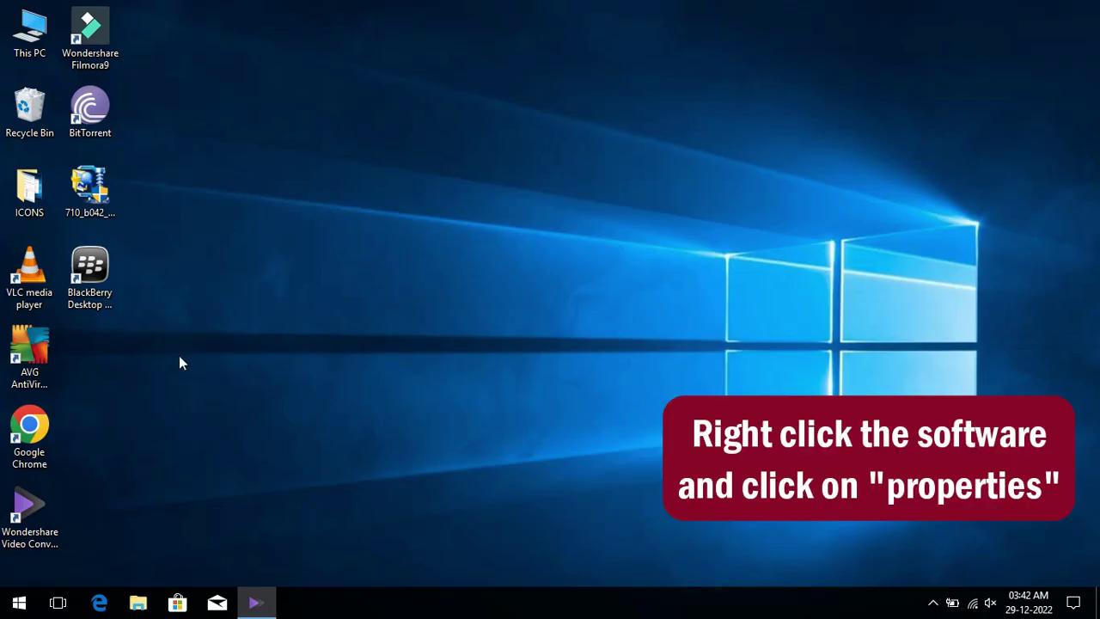
Step: Show the compatibility settings in the properties of the BlackBerry Desktop Software desktop shortcut
right_click(96, 273)
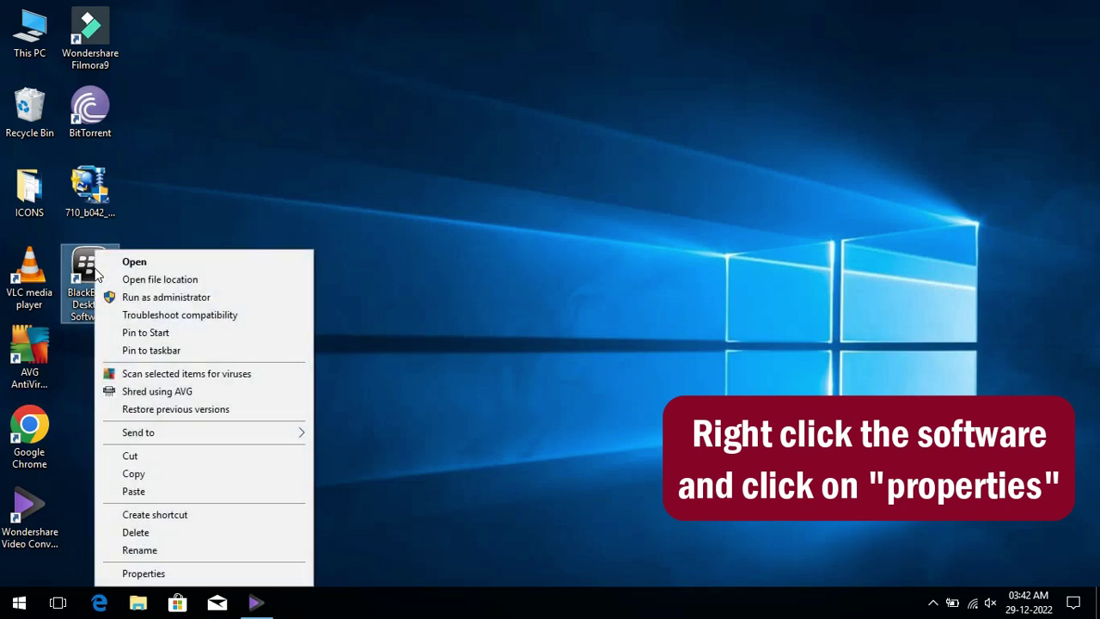
left_click(193, 574)
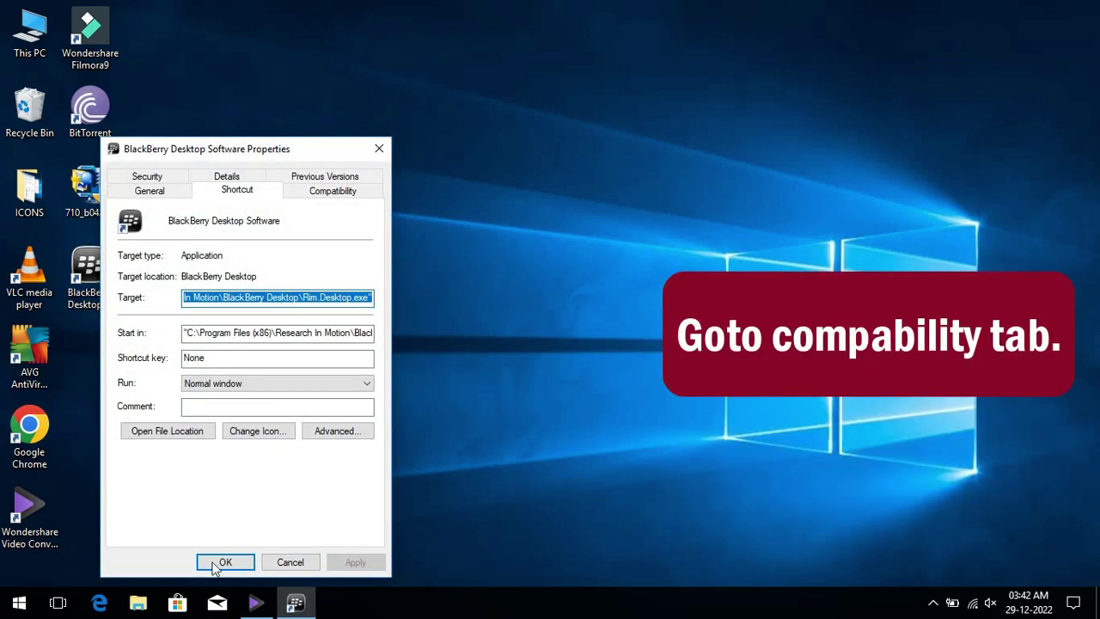
left_click(171, 197)
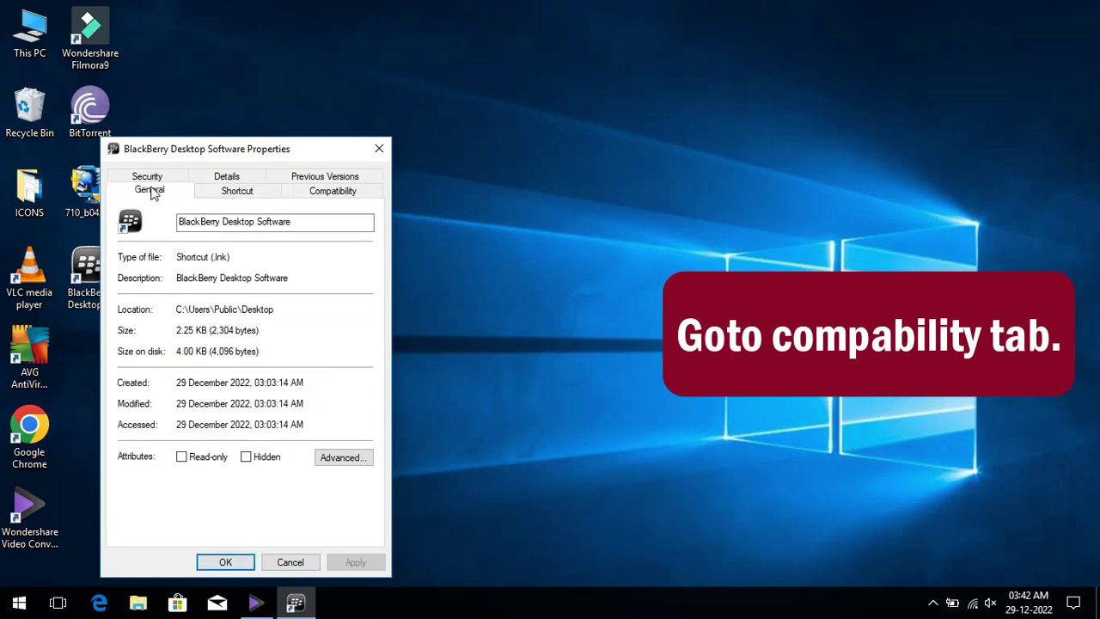
left_click(206, 190)
left_click(363, 192)
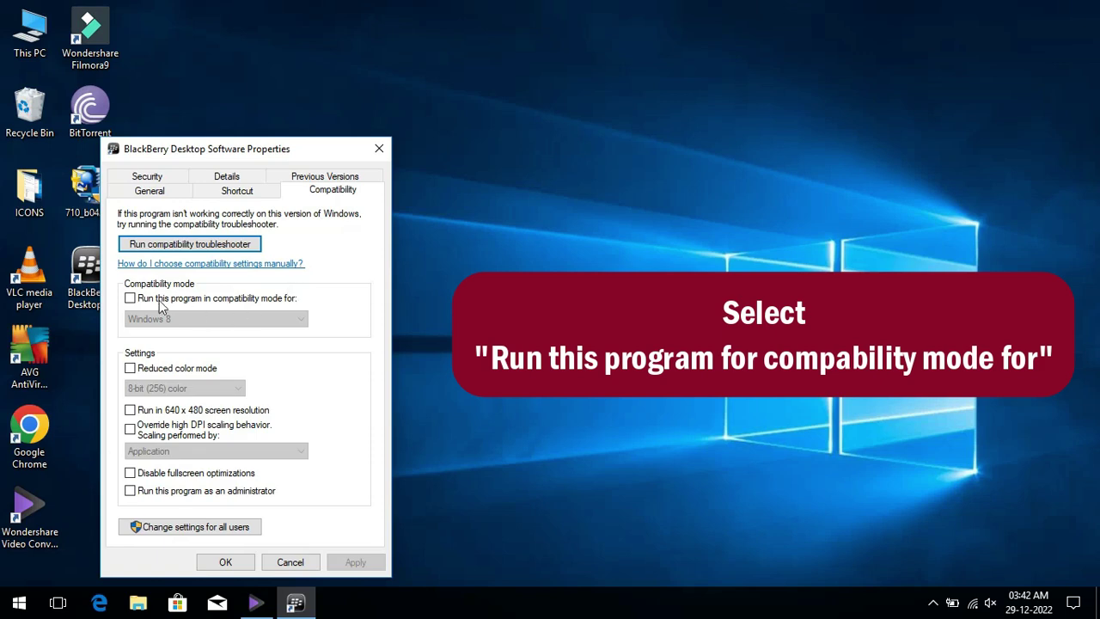
Step: Enable compatibility mode for BlackBerry Desktop Software, set it to Windows 7, and apply the change
left_click(131, 299)
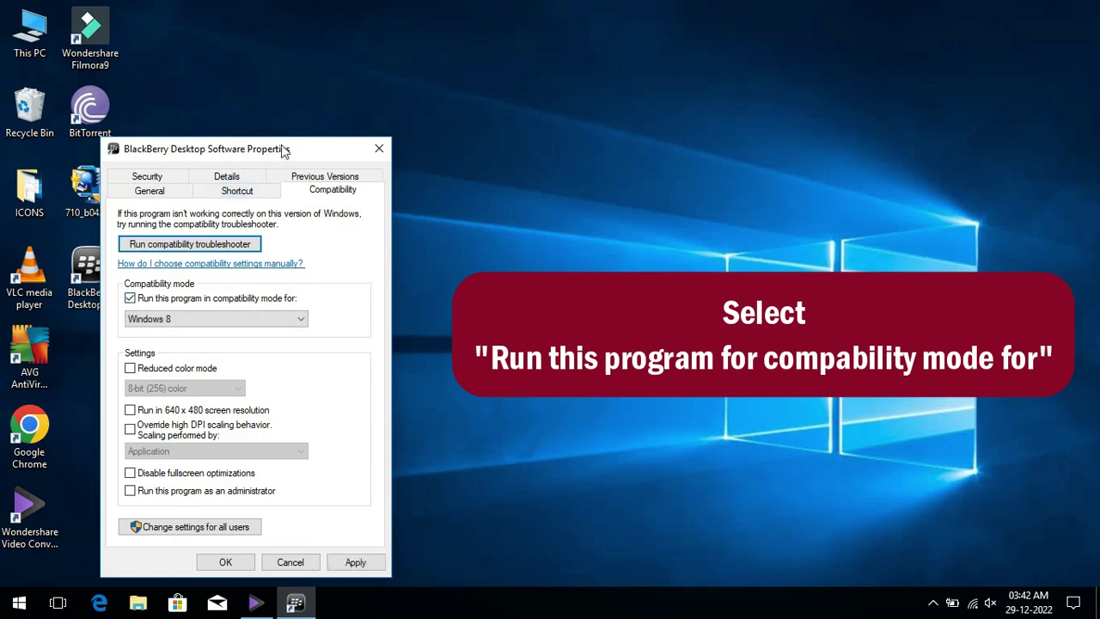
left_click_drag(283, 151, 461, 65)
left_click(393, 239)
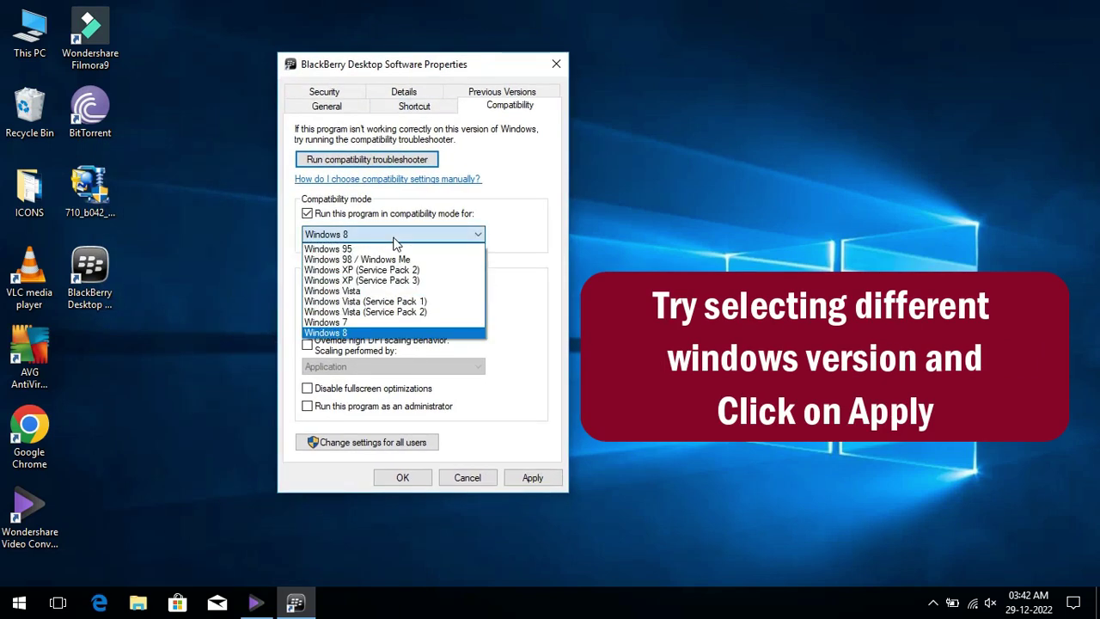
left_click(344, 322)
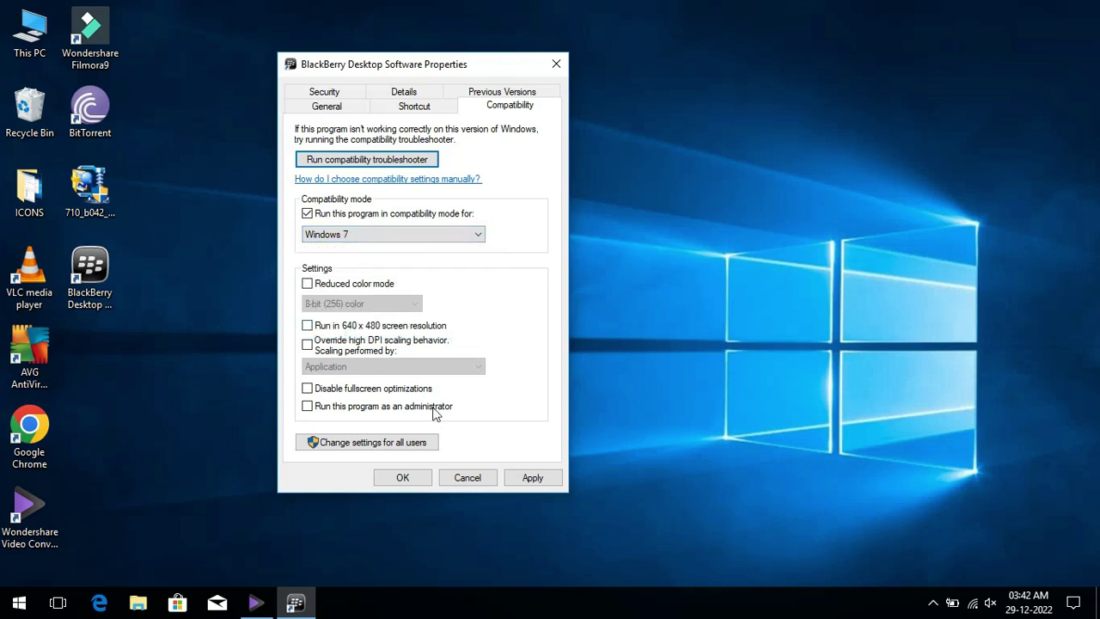
left_click(533, 479)
Step: Launch BlackBerry Desktop Software from the desktop to test whether it runs, and close it again
left_click(110, 306)
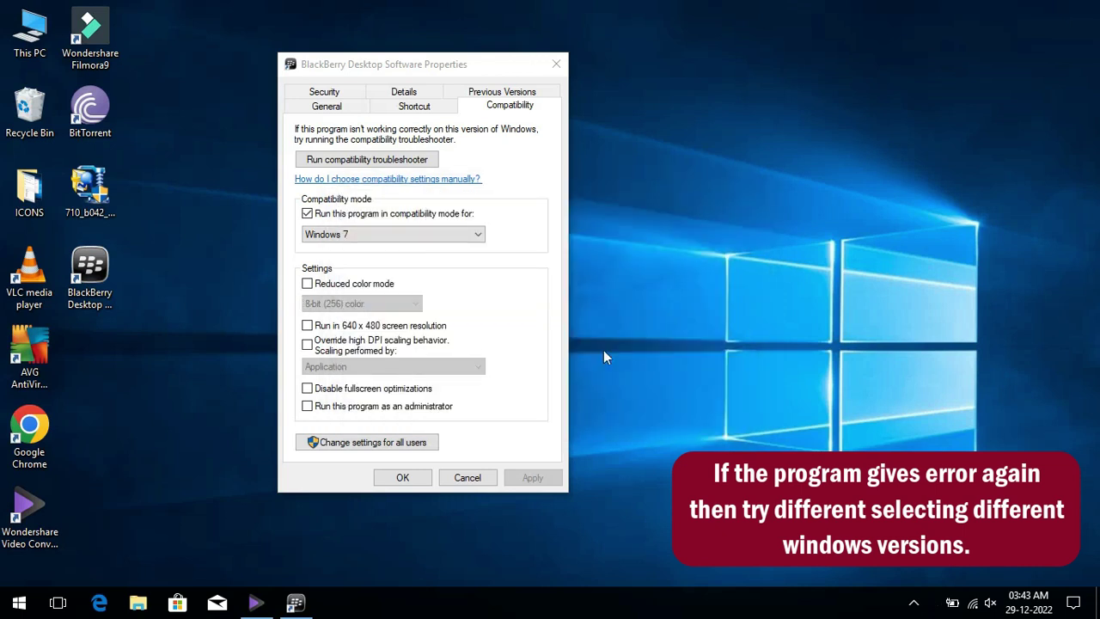
left_click(295, 602)
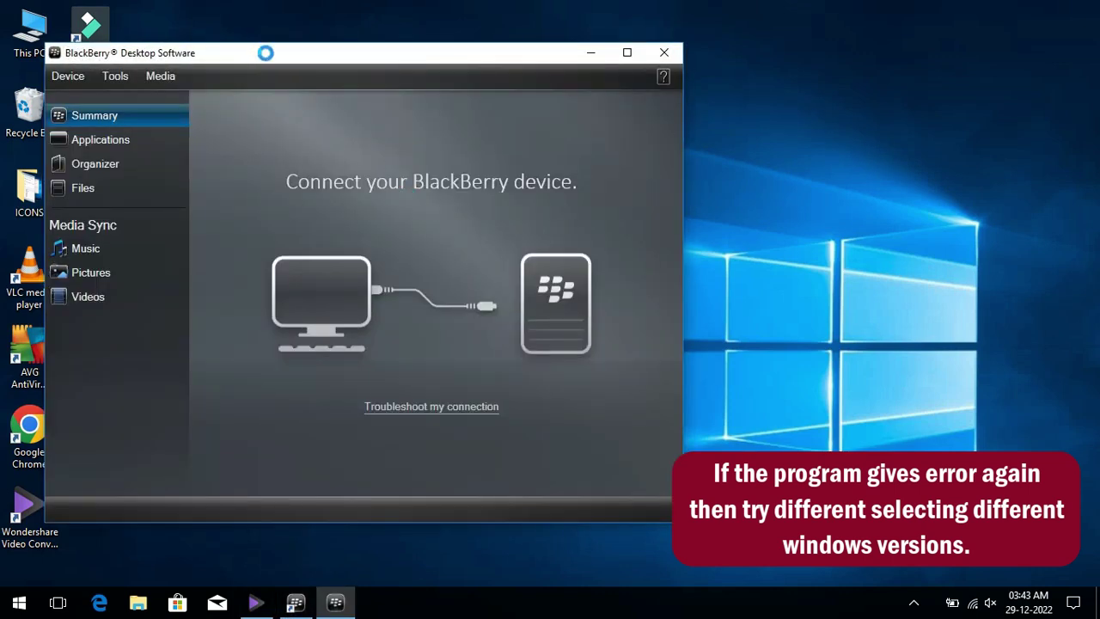
left_click(664, 52)
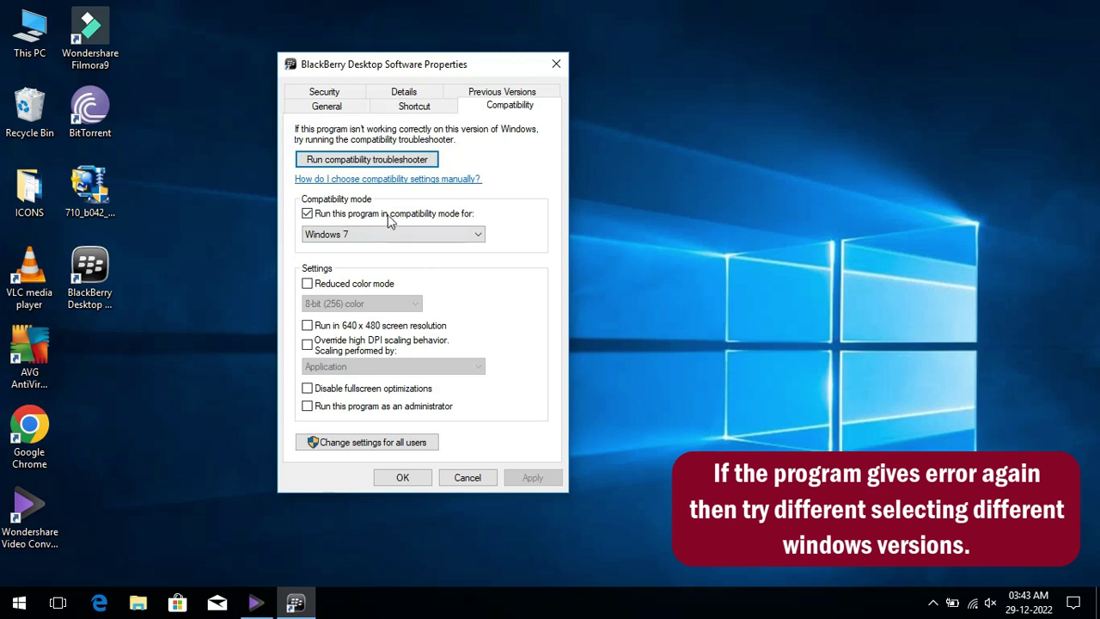
Step: Try Windows Vista as the compatibility mode for BlackBerry Desktop Software and apply it
left_click(380, 237)
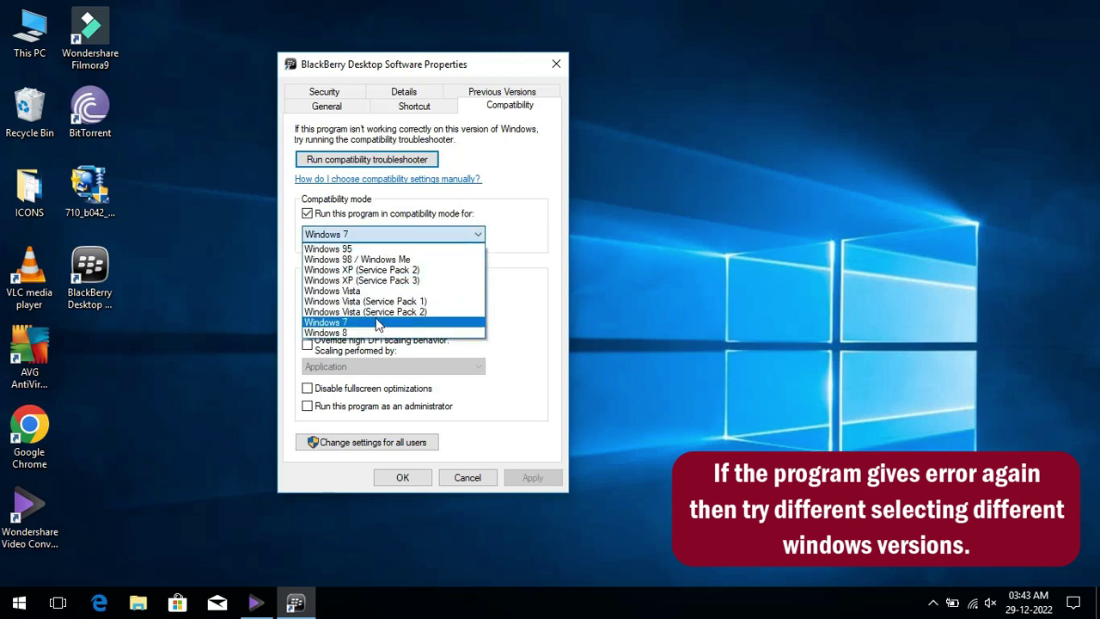
left_click(380, 300)
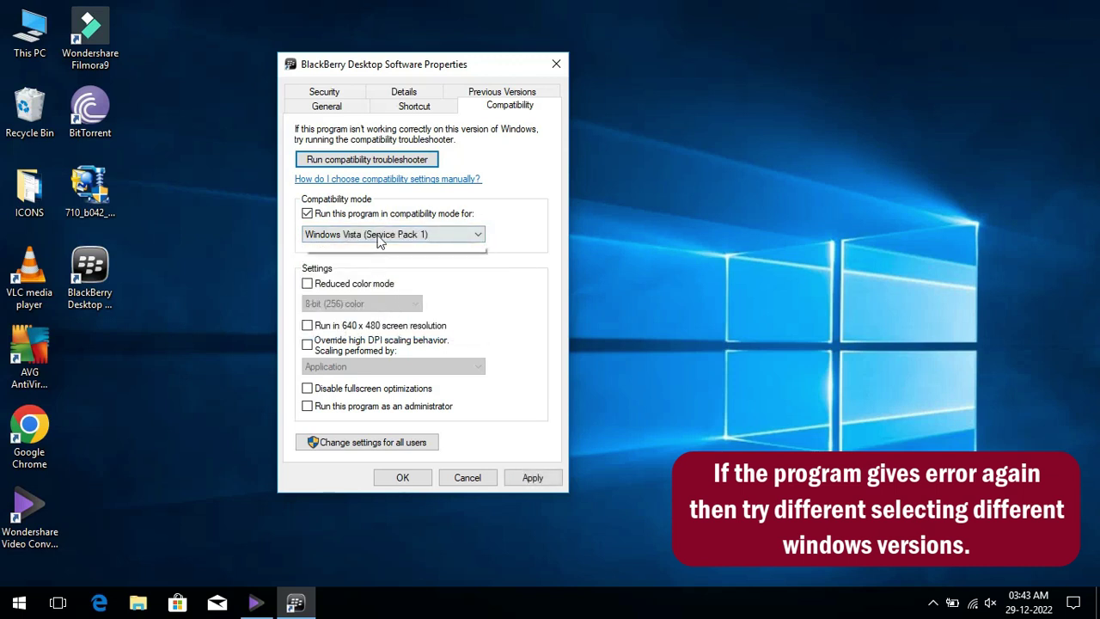
left_click(381, 237)
left_click(402, 287)
left_click(532, 476)
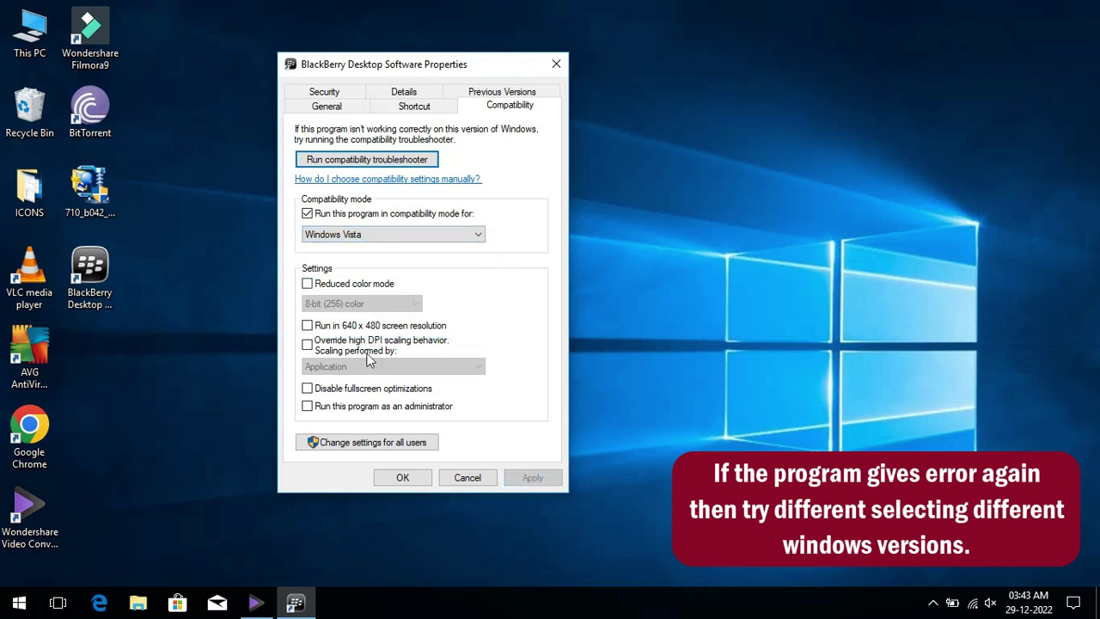
Step: Try Windows XP (Service Pack 2) as the shortcut's compatibility mode and apply it
left_click(432, 233)
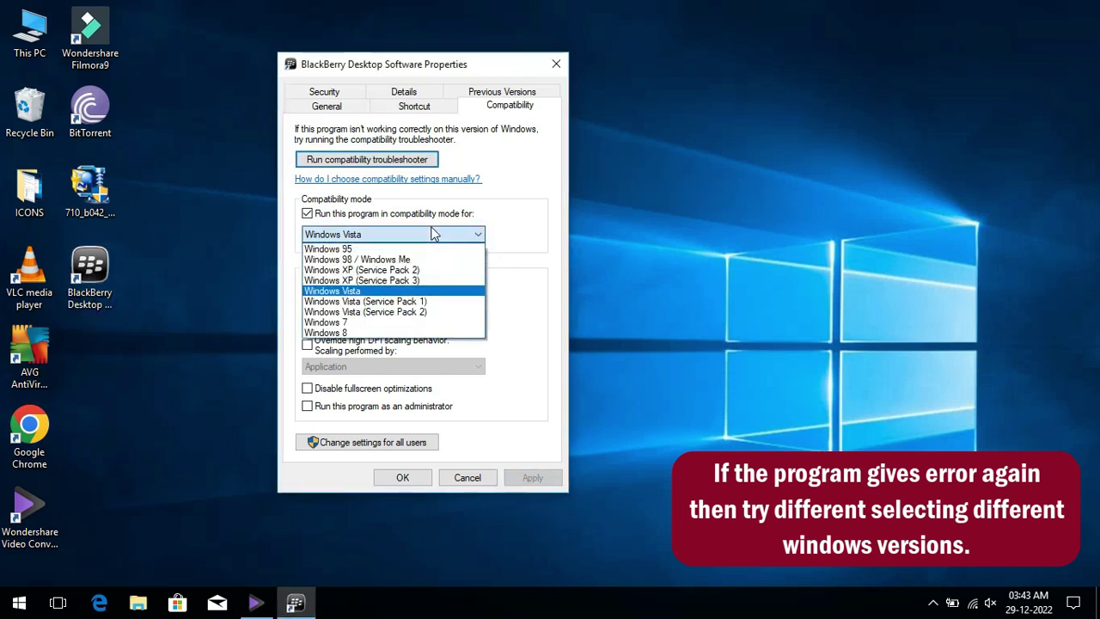
left_click(370, 269)
left_click(531, 477)
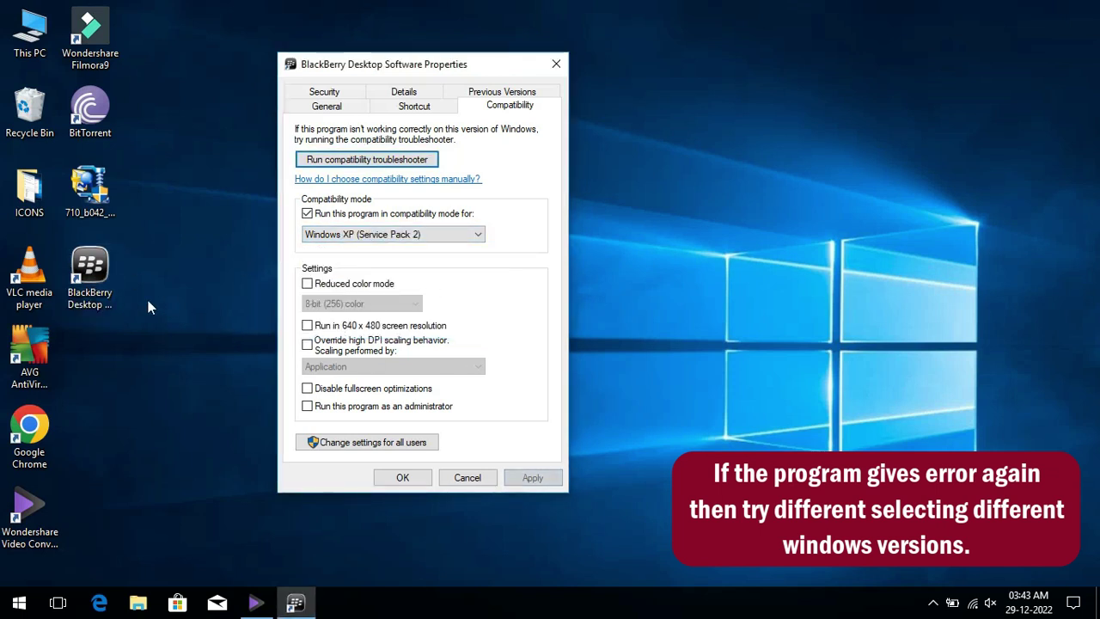
Step: Set the shortcut's compatibility mode to Windows 8, apply it, and close the properties dialog
left_click(433, 235)
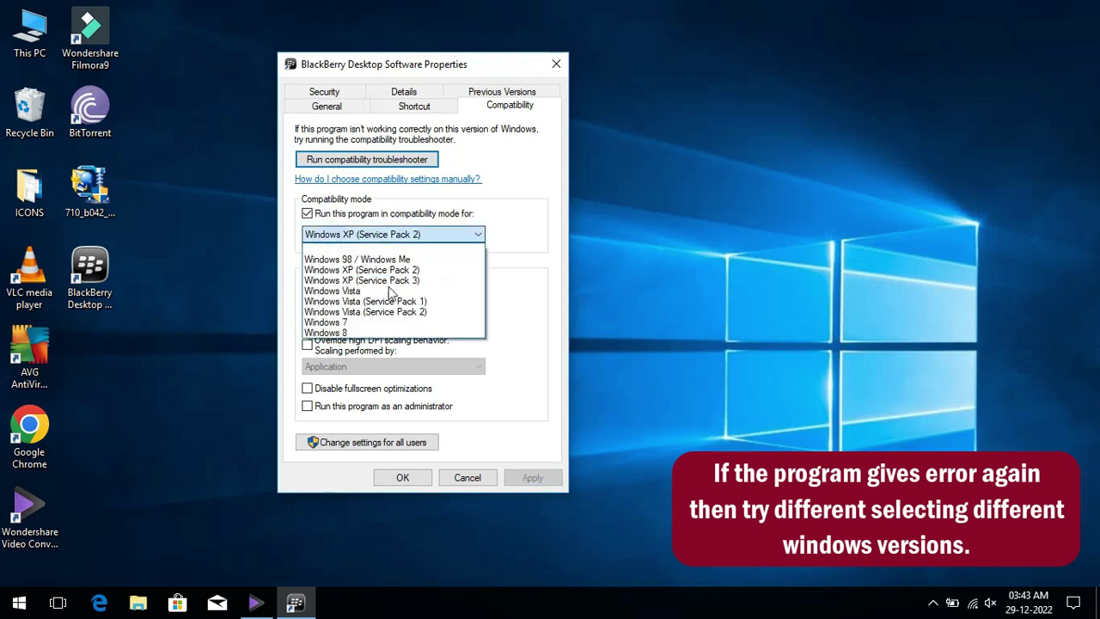
left_click(393, 332)
left_click(531, 477)
left_click(402, 477)
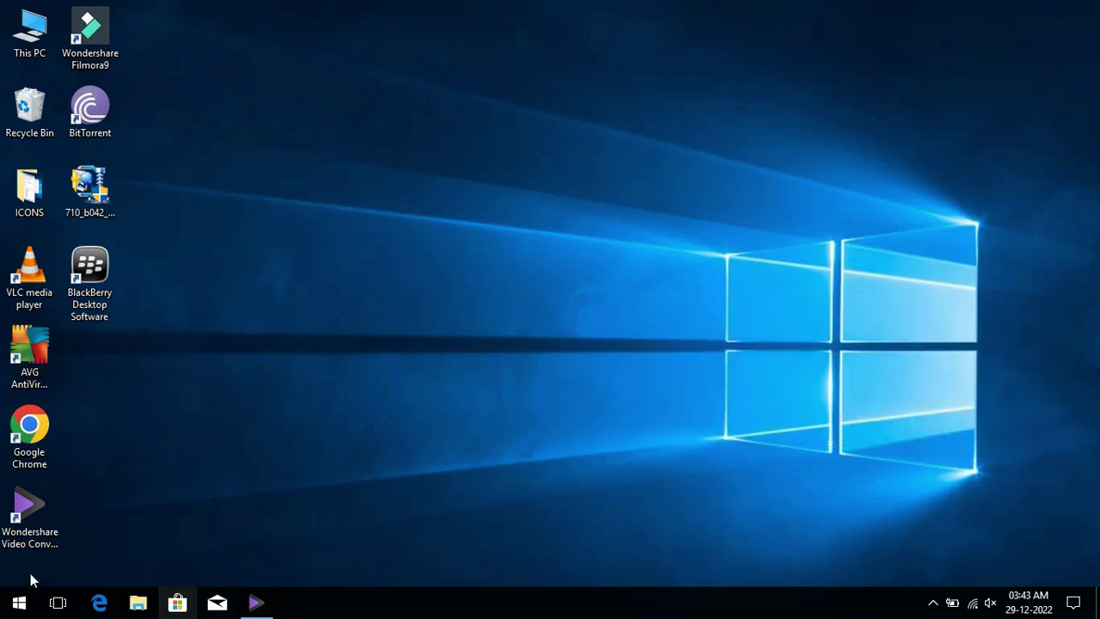
Step: Launch Google Chrome and search the web for "dot net framework"
double_click(29, 430)
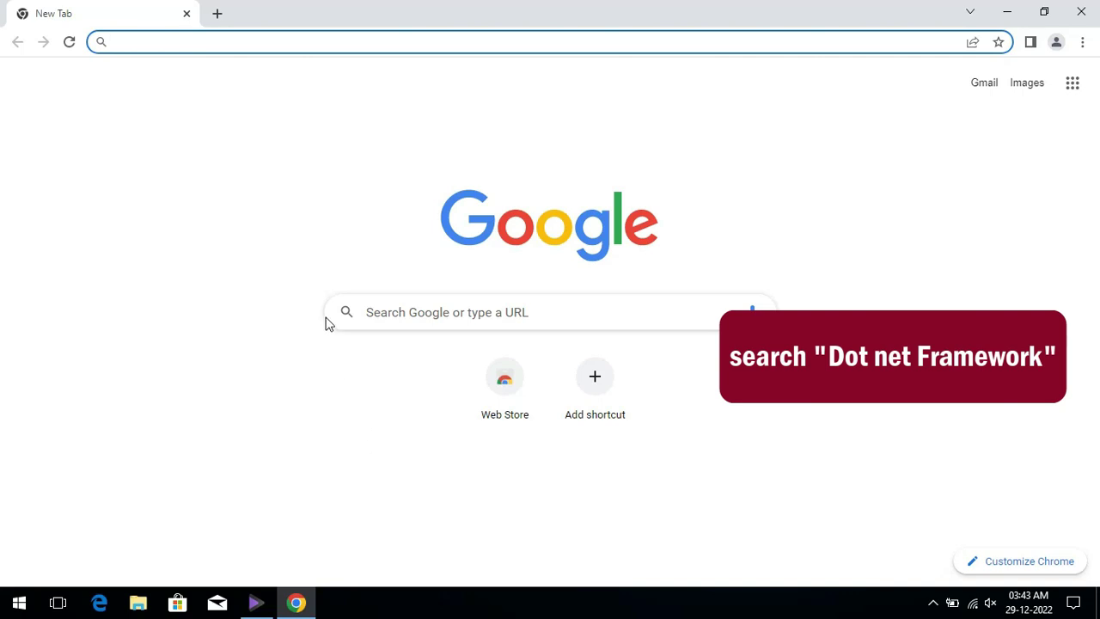
left_click(334, 42)
type("dot")
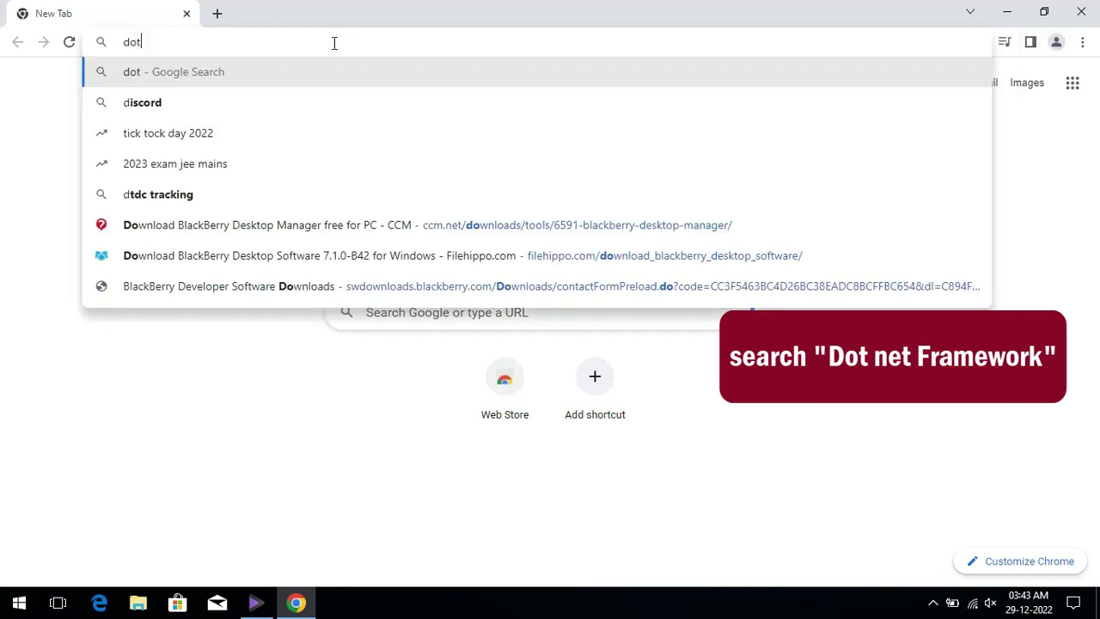
type(" net fram")
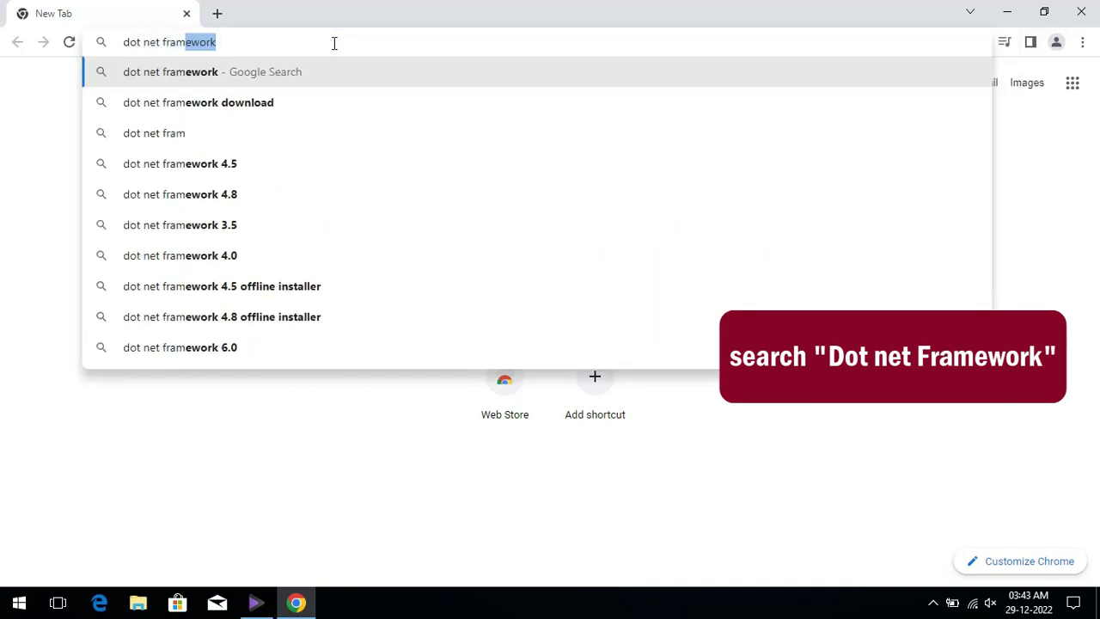
type("ework")
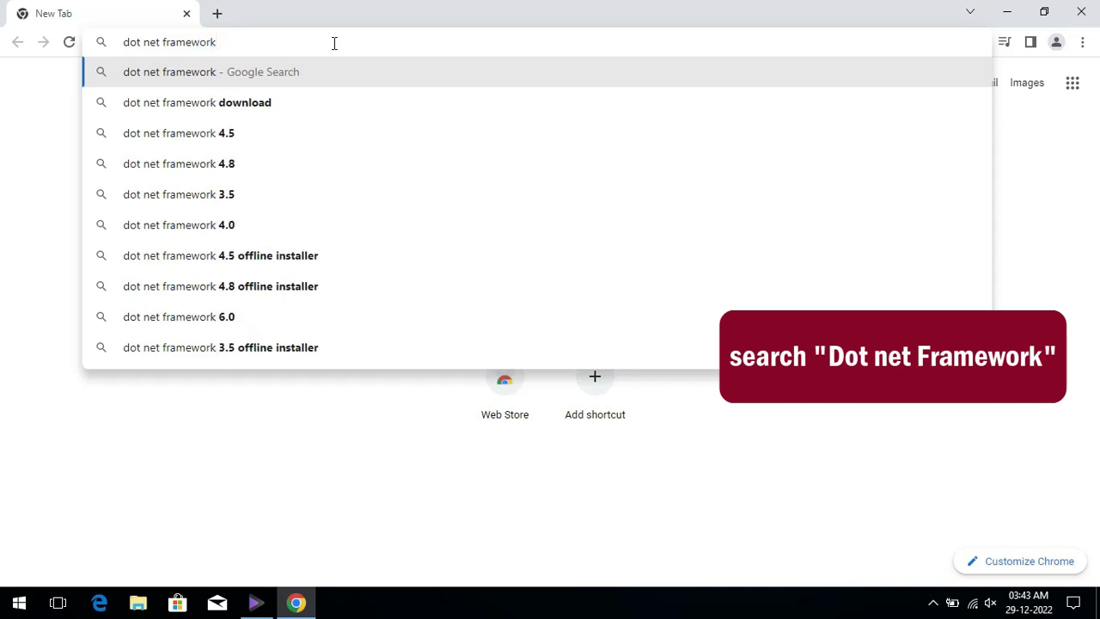
key("Return")
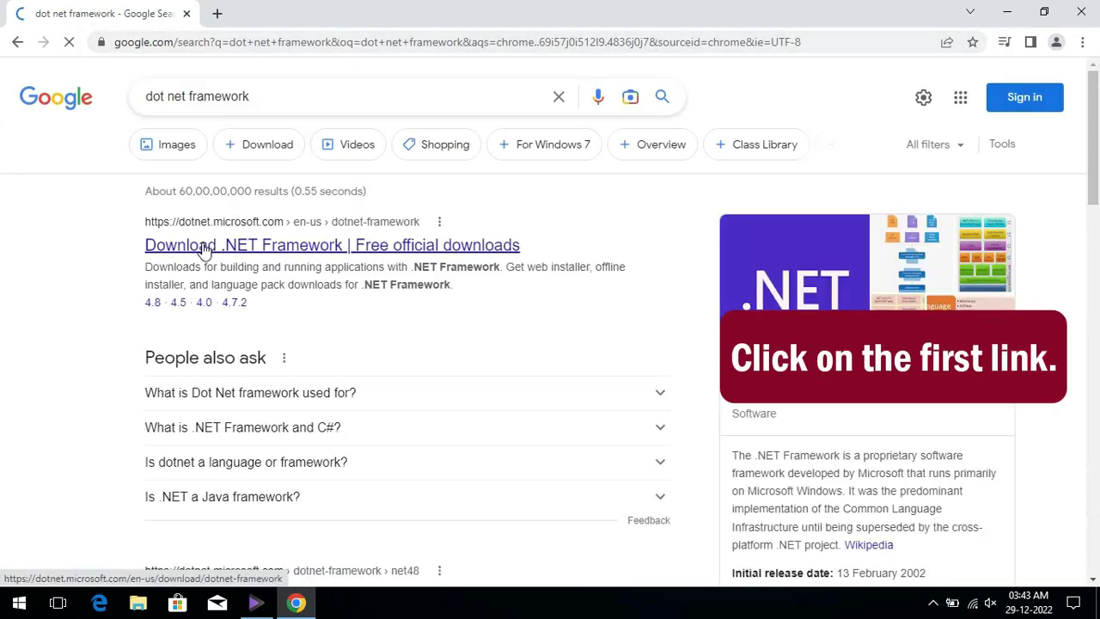
Step: Open Microsoft's "Download .NET Framework | Free official downloads" page from the search results
left_click_drag(142, 224, 319, 206)
left_click(394, 204)
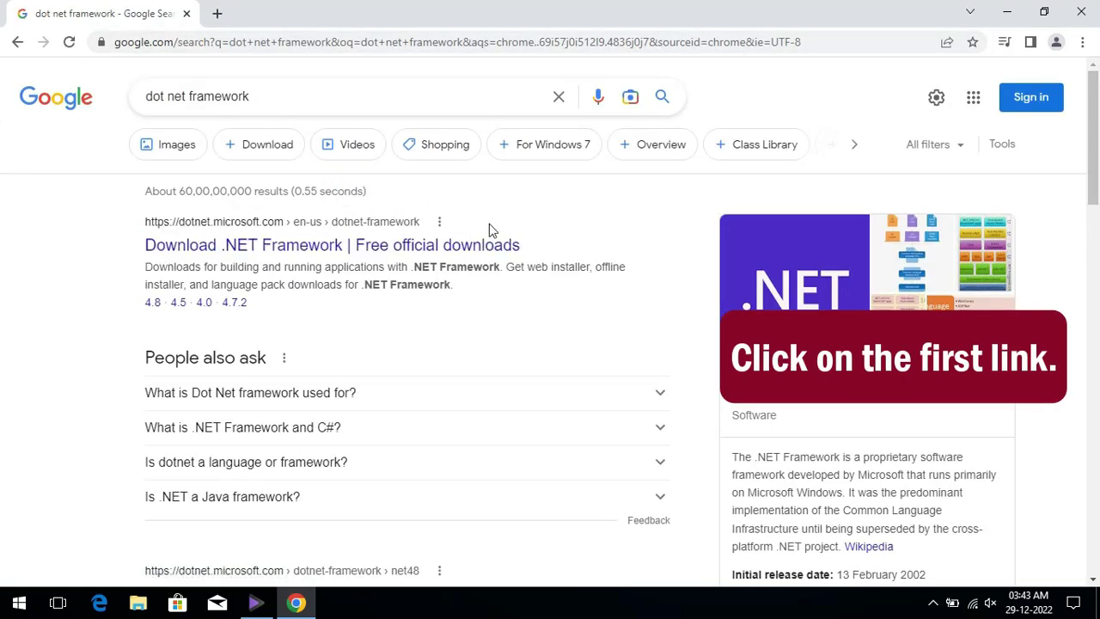
triple_click(537, 244)
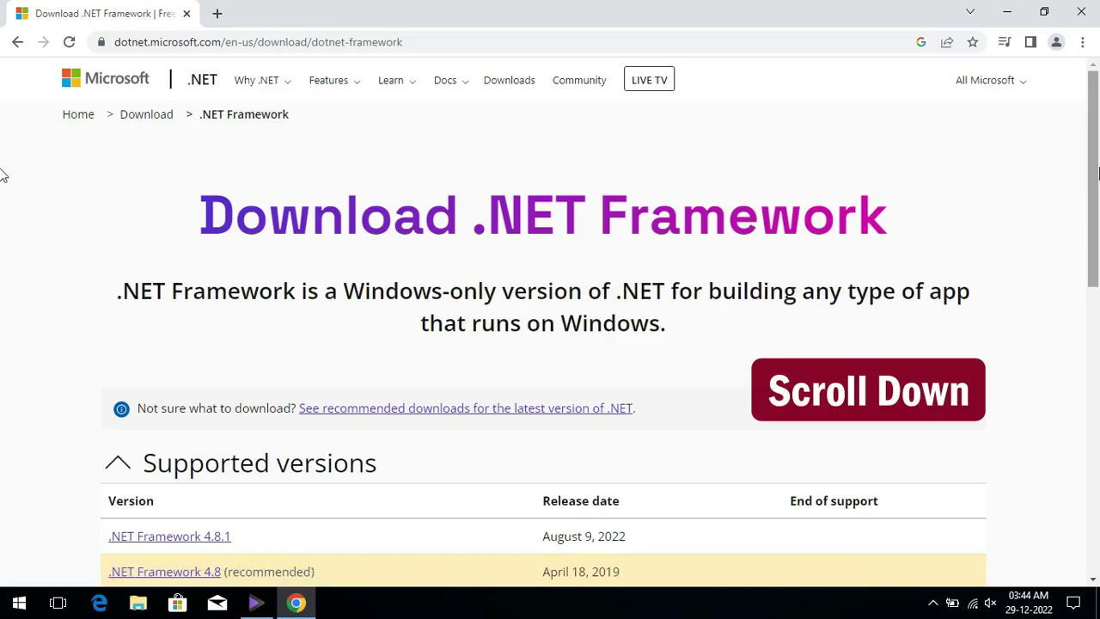
Step: Open the download page of the recommended .NET Framework 4.8 from the supported versions
left_click_drag(1094, 172, 1096, 289)
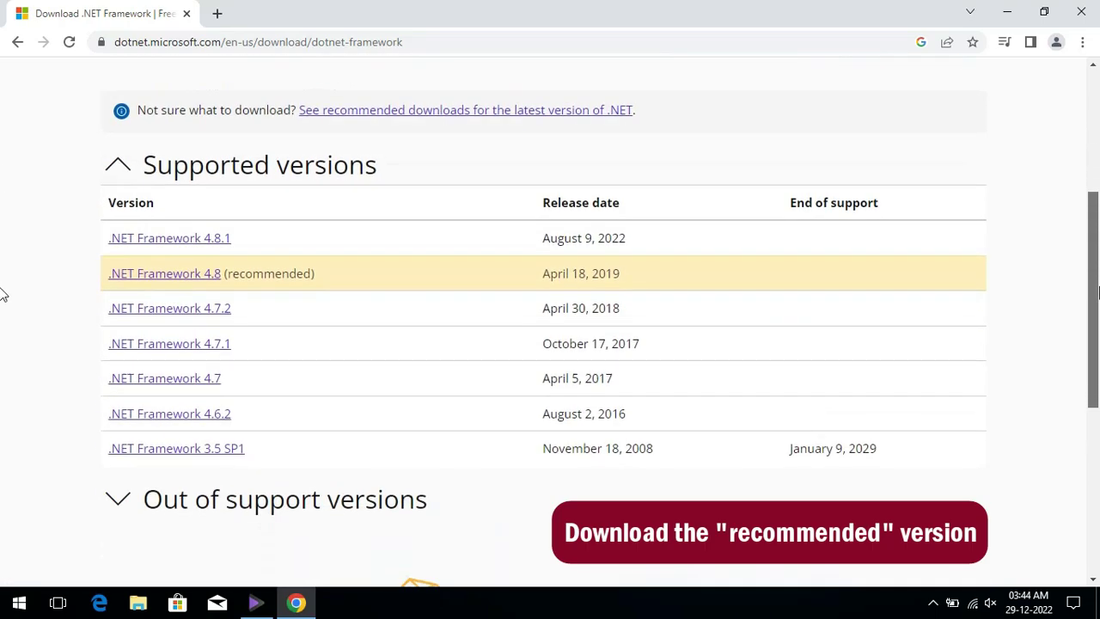
left_click_drag(226, 273, 320, 283)
left_click(41, 285)
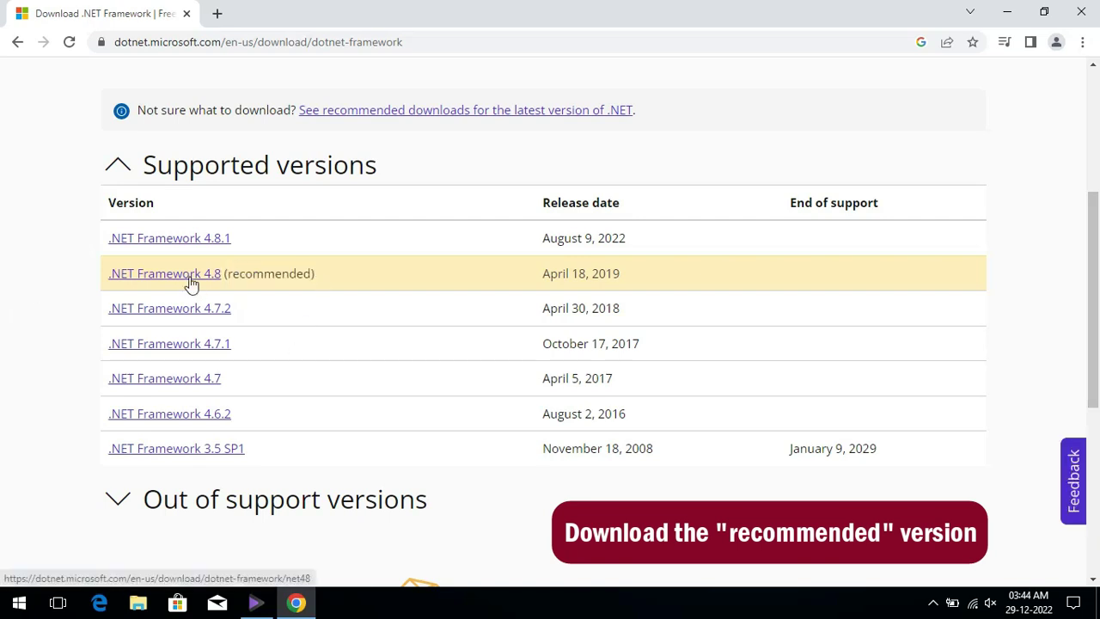
left_click(190, 277)
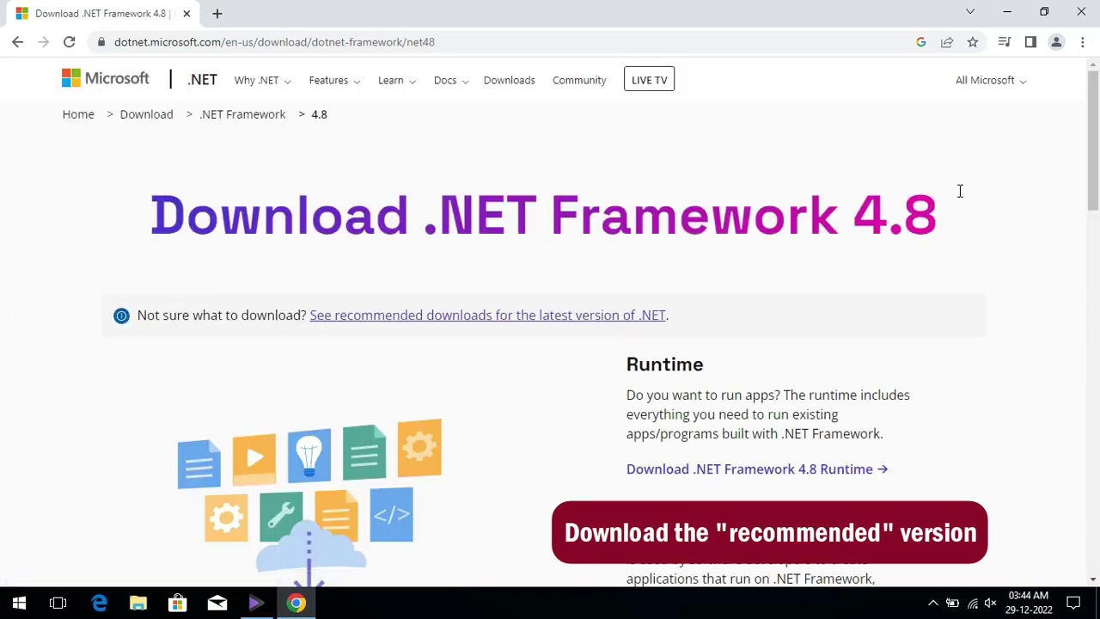
Step: Download the .NET Framework 4.8 Runtime installer
scroll(2, 150, "down", 3)
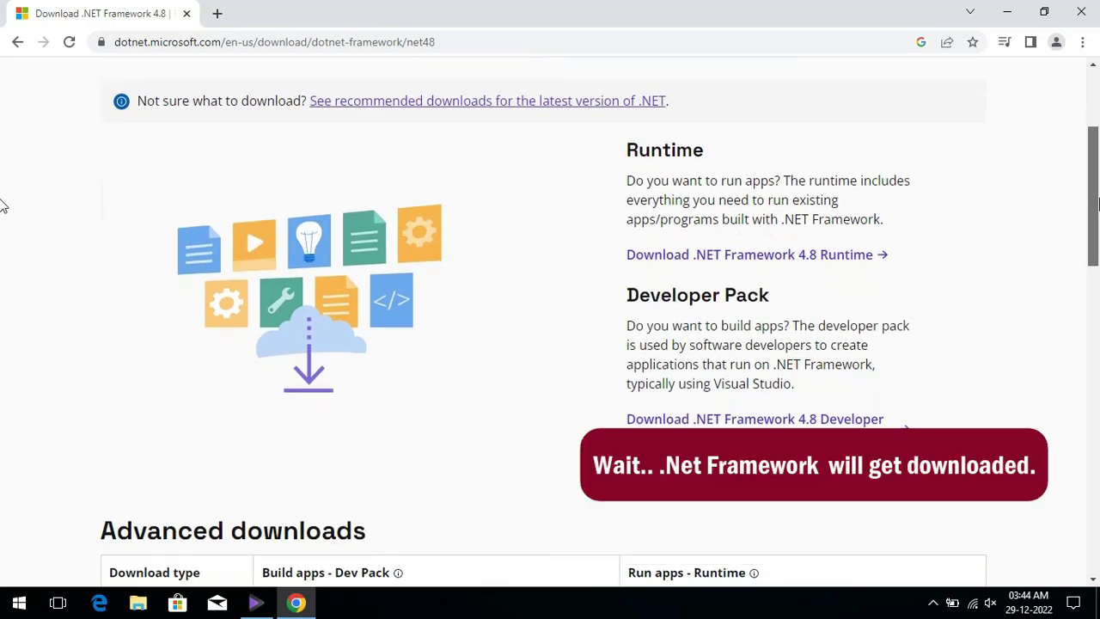
scroll(1, 206, "down", 1)
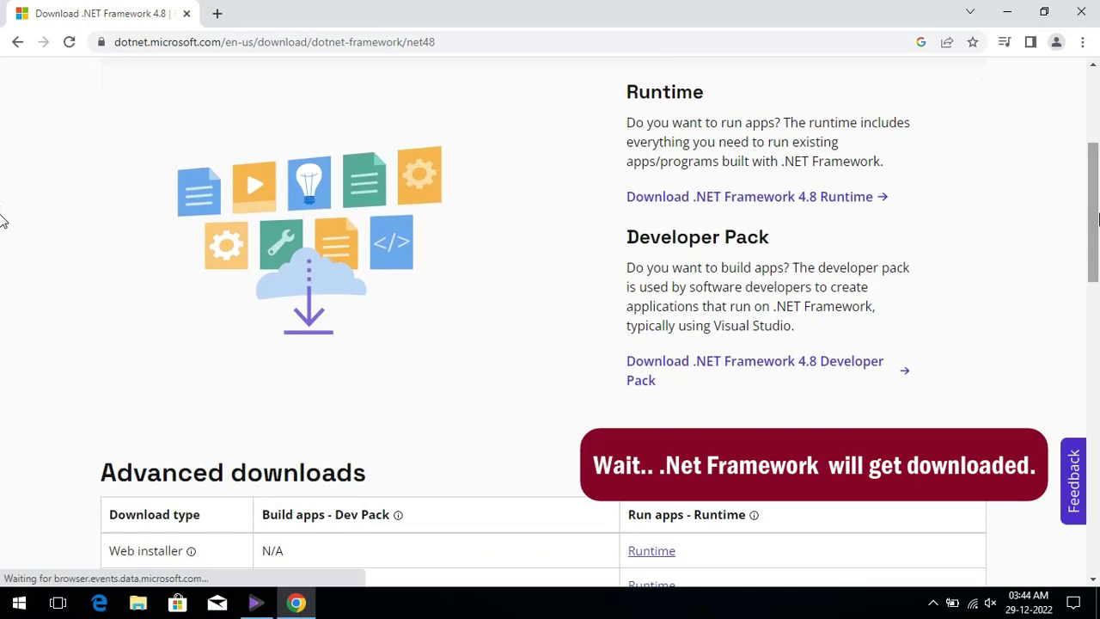
scroll(1, 222, "down", 5)
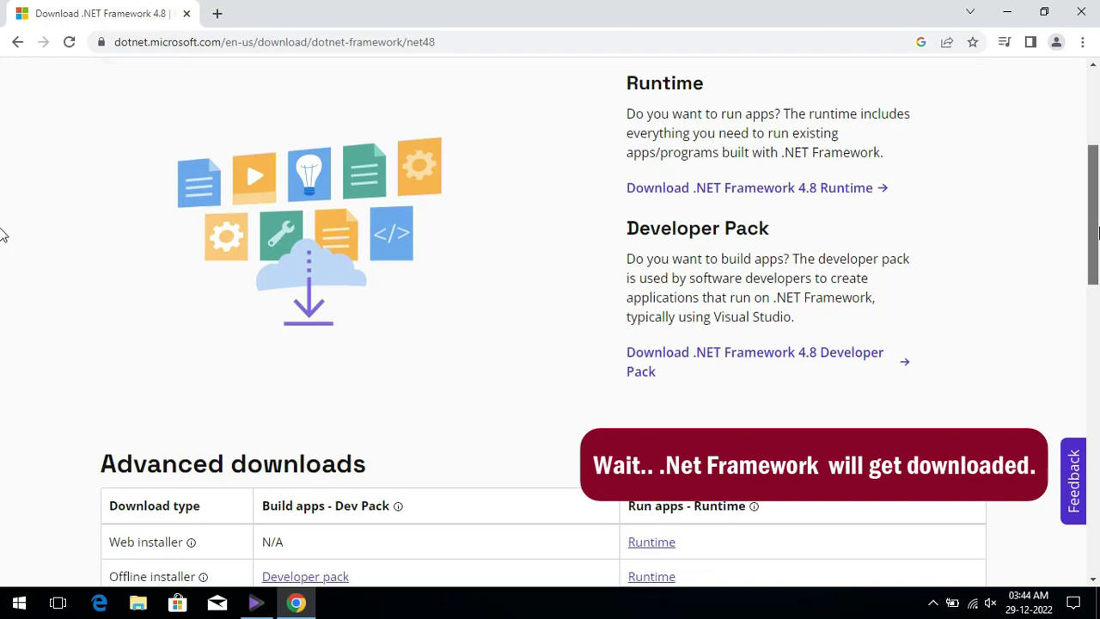
left_click_drag(1097, 361, 1097, 252)
scroll(2, 252, "up", 1)
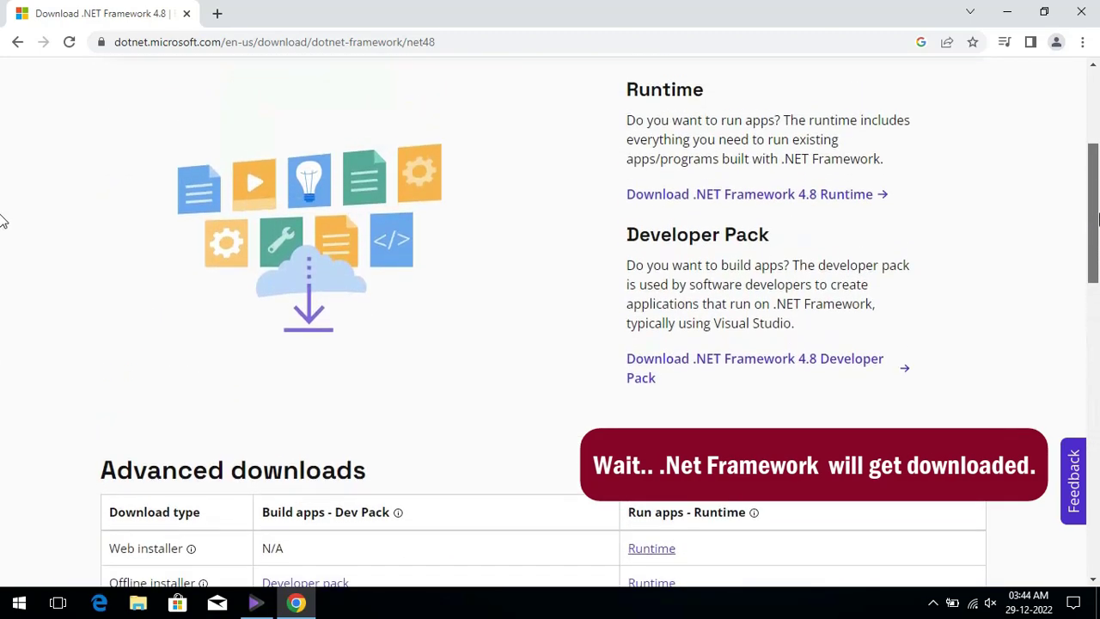
left_click(782, 203)
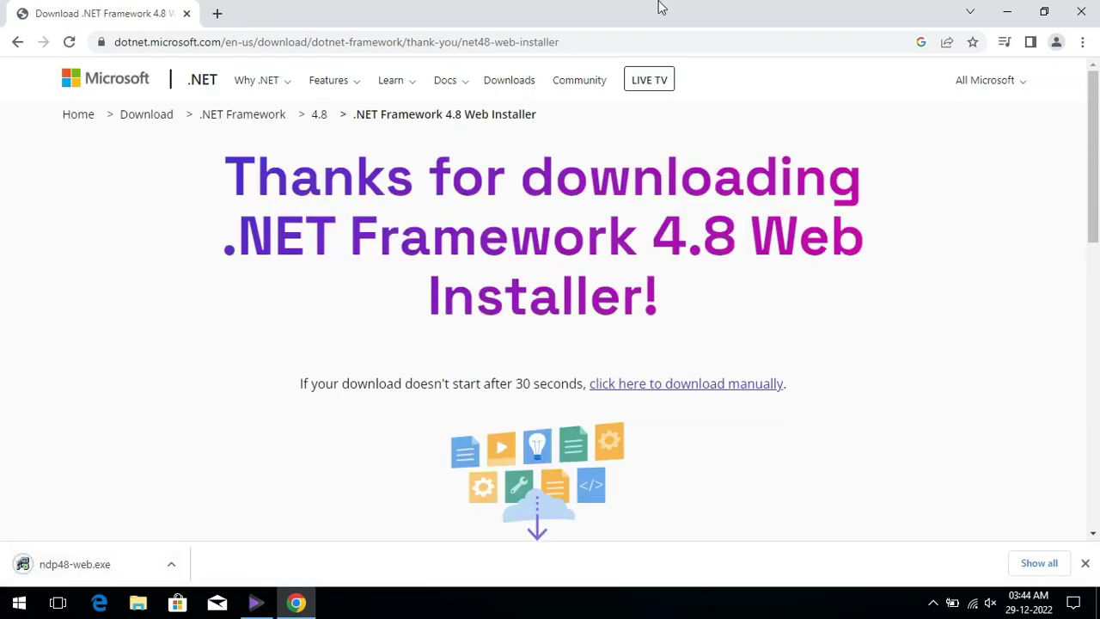
Step: Run the downloaded ndp48-web.exe installer, dismissing the website survey and minimizing the browser window
left_click(87, 568)
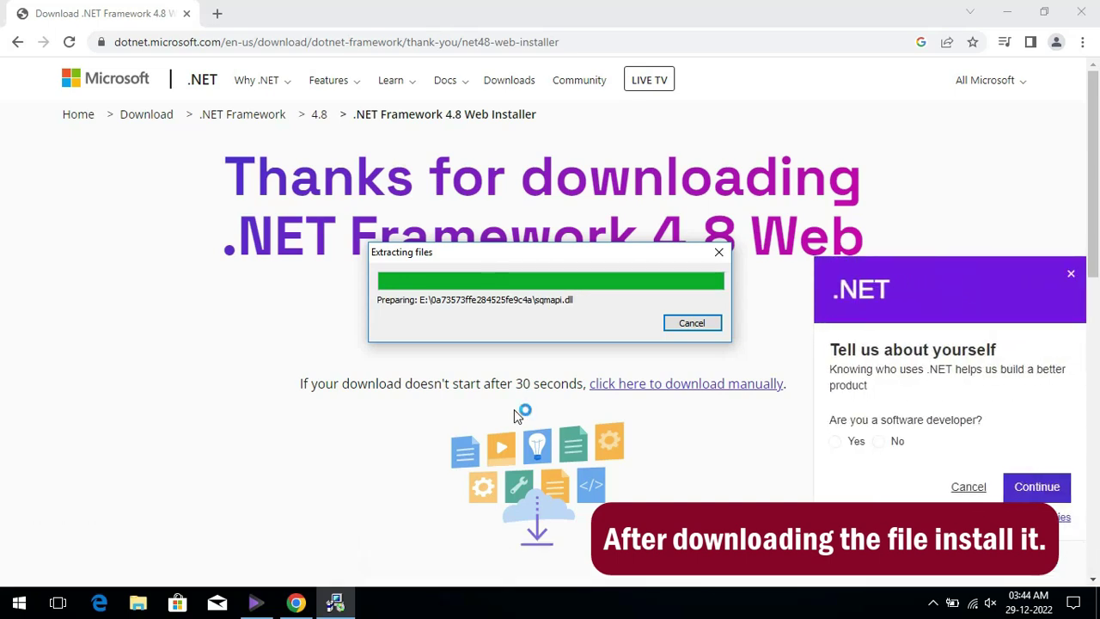
left_click(1070, 274)
left_click_drag(694, 7, 1098, 191)
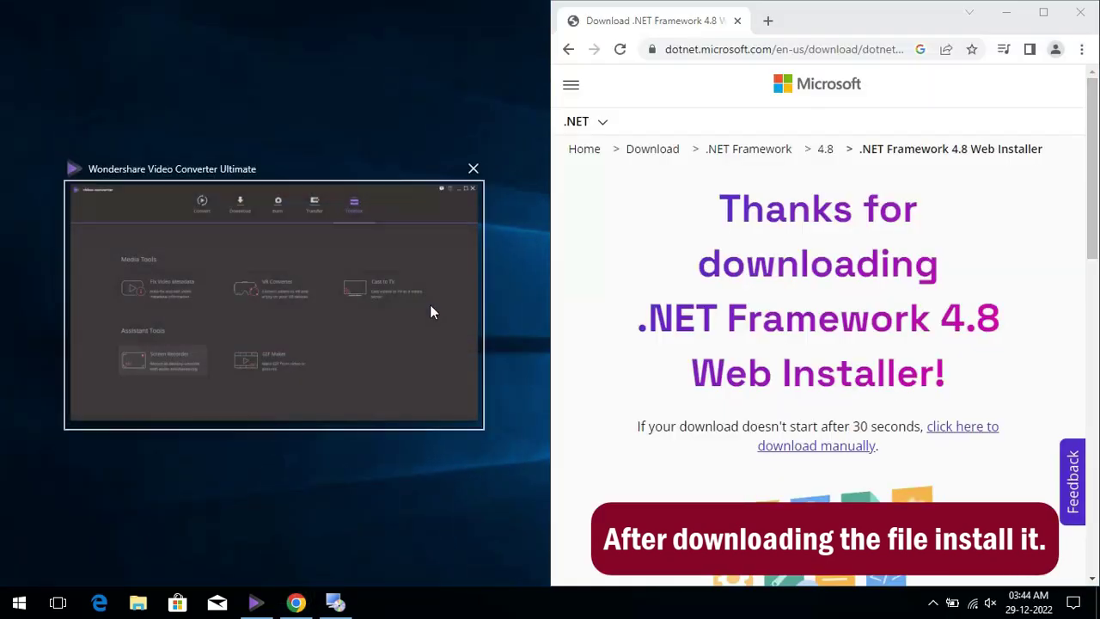
left_click(480, 4)
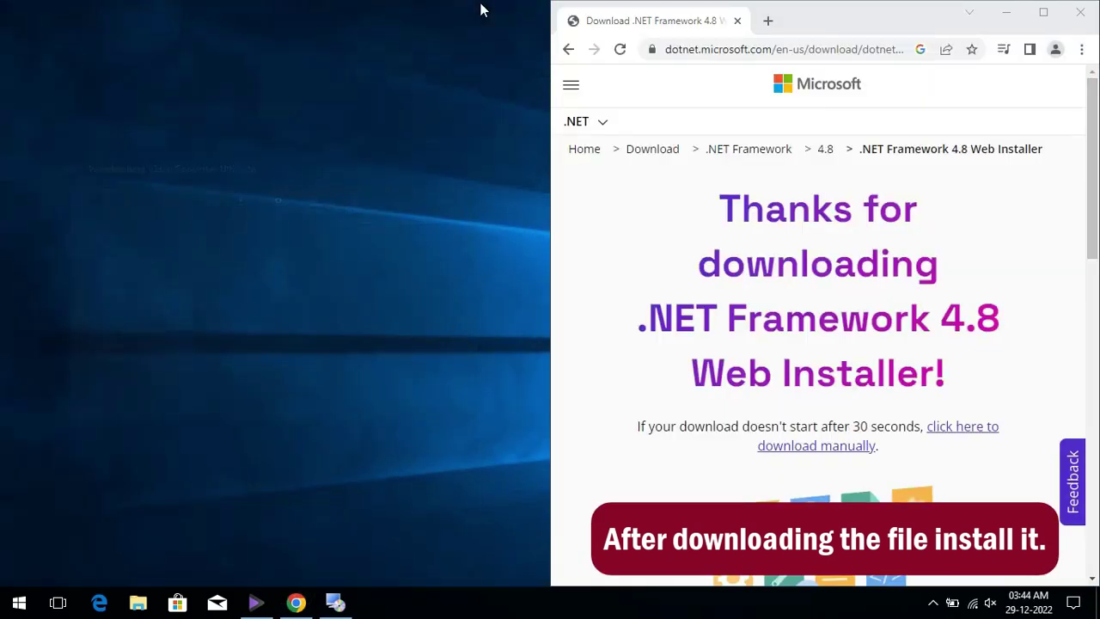
left_click(1005, 12)
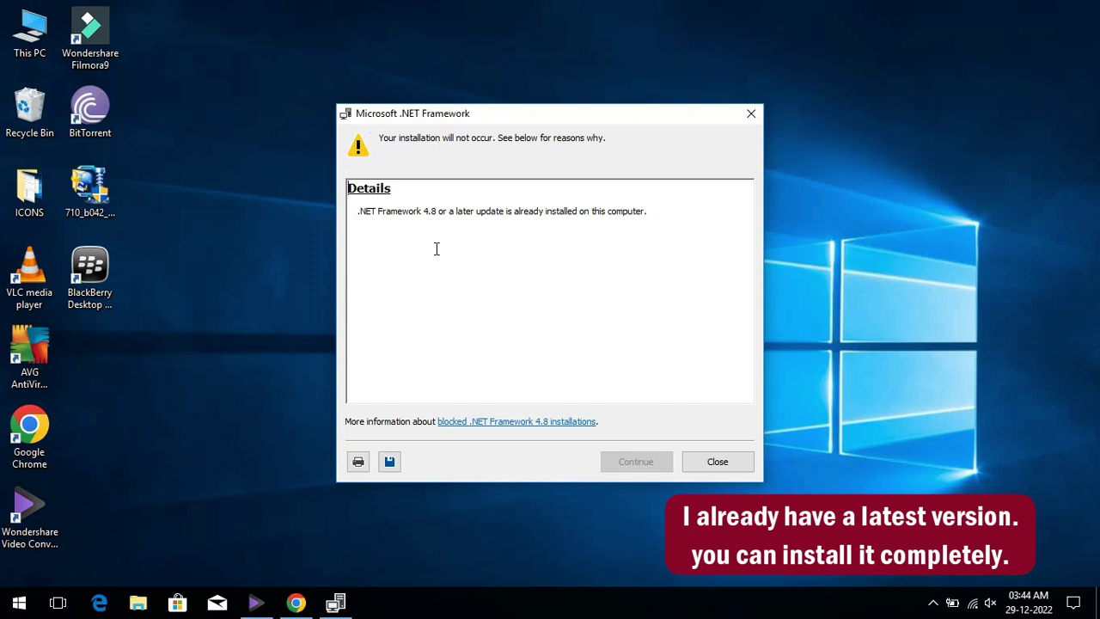
Step: Examine the installation details in the Microsoft .NET Framework setup dialog and close it
left_click_drag(466, 211, 578, 251)
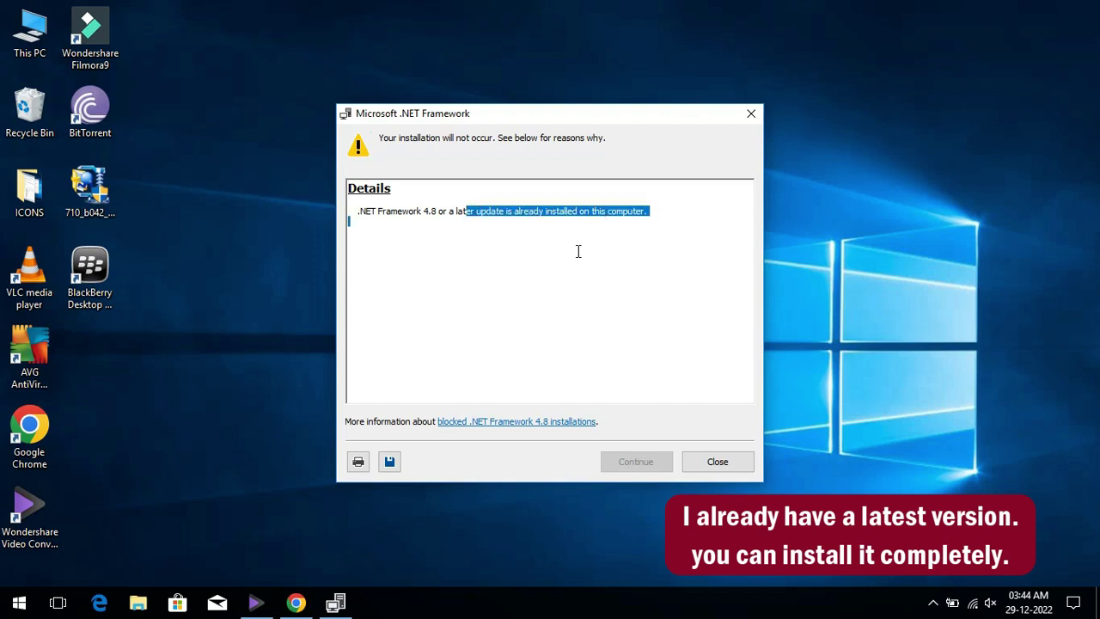
left_click(714, 469)
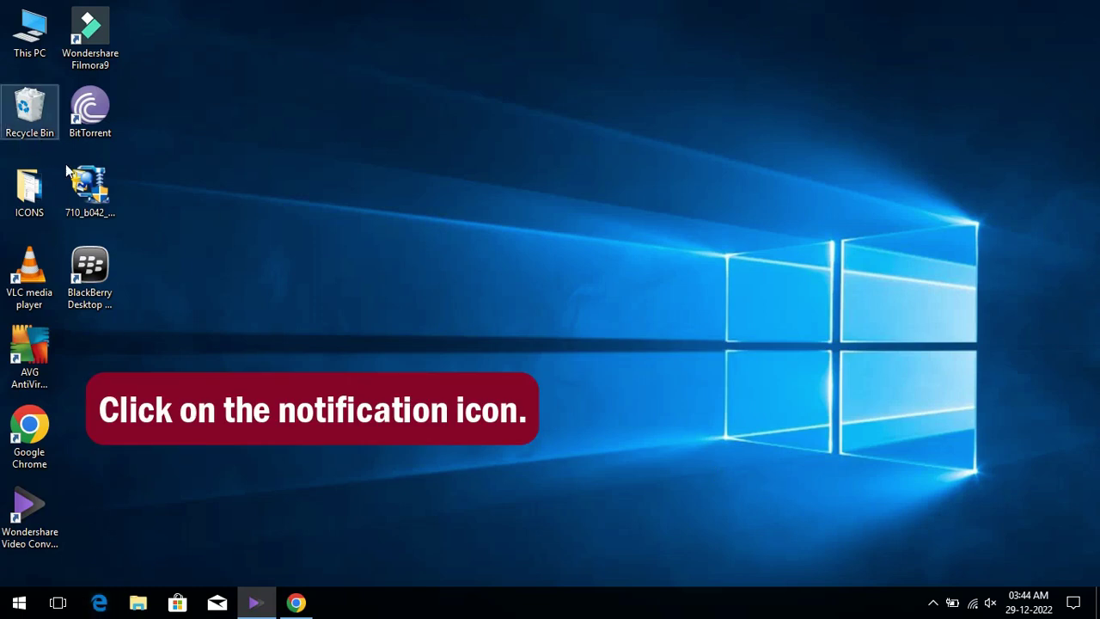
Step: Open Windows Update in the Update & security settings and retry the update
left_click(1074, 606)
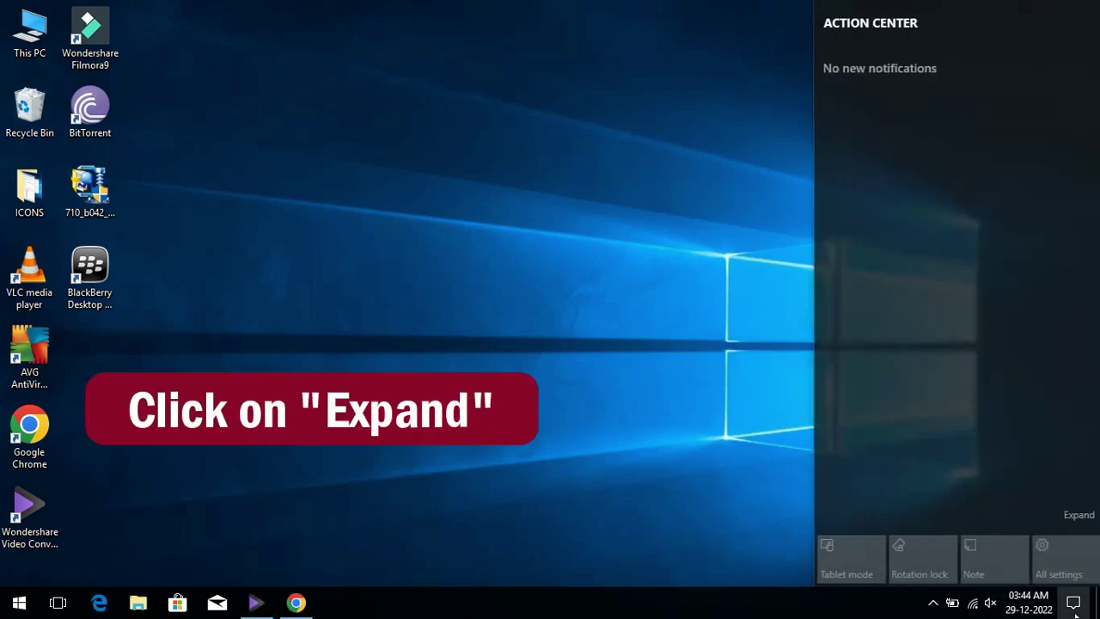
left_click(1074, 518)
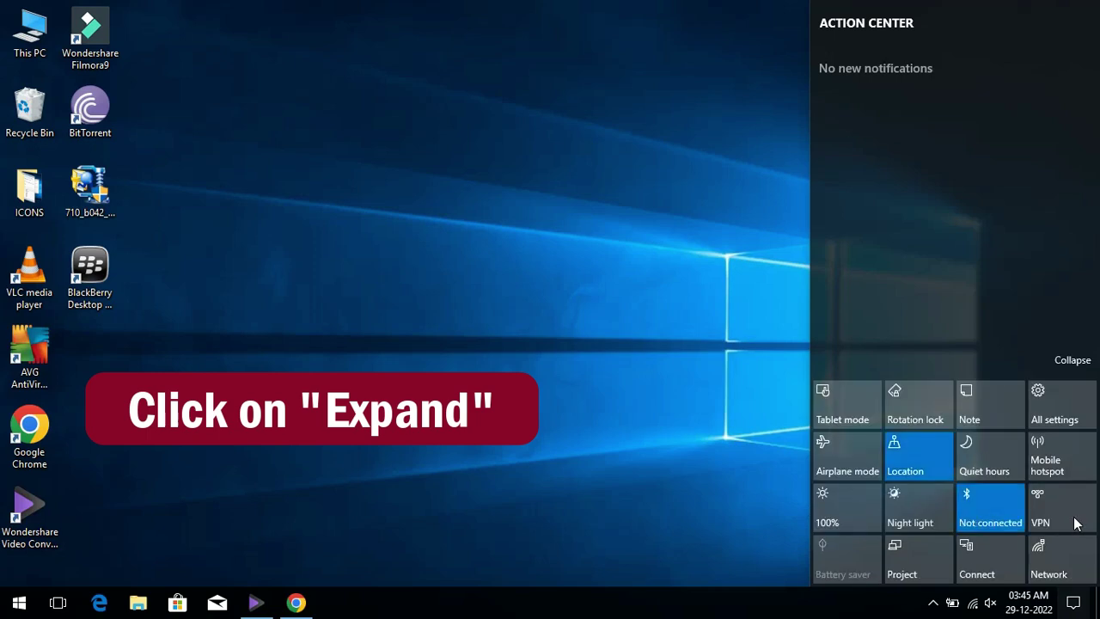
left_click(1059, 409)
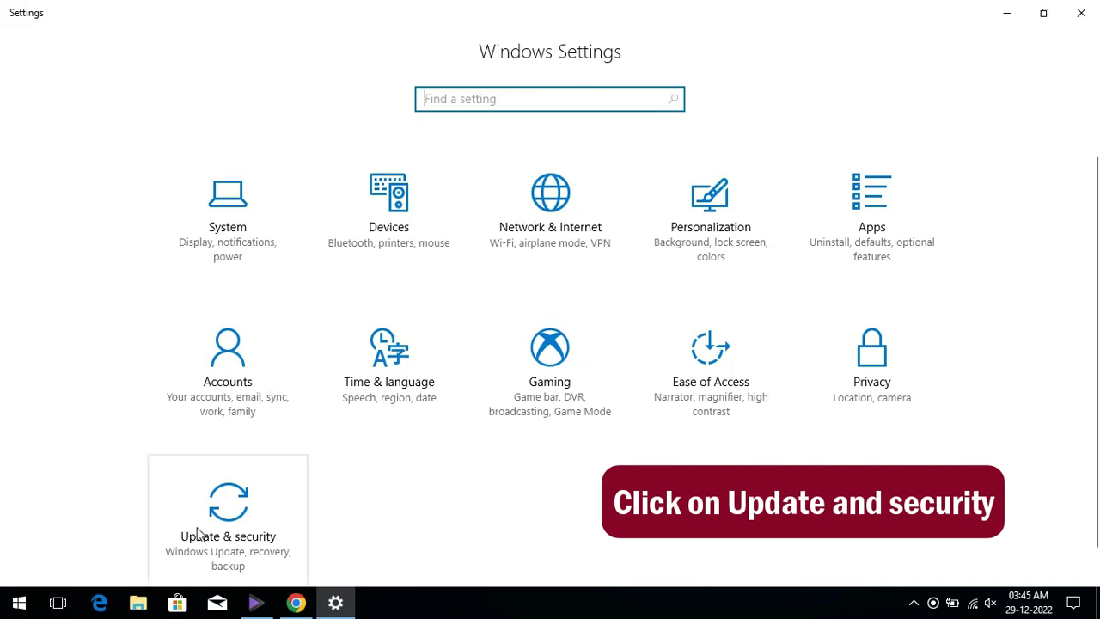
left_click(245, 514)
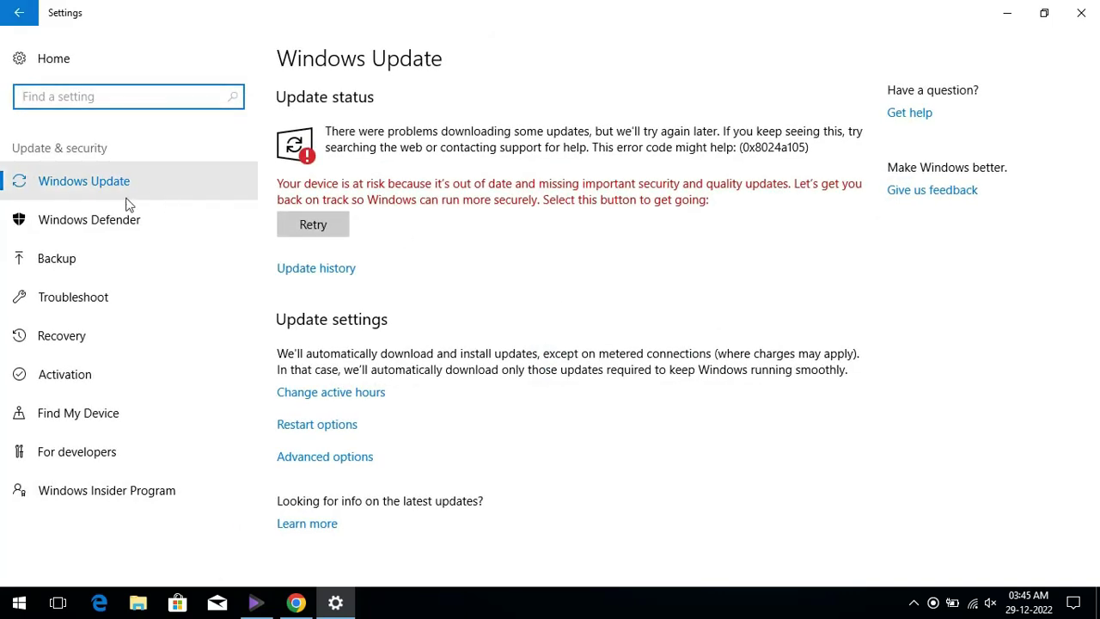
left_click(94, 186)
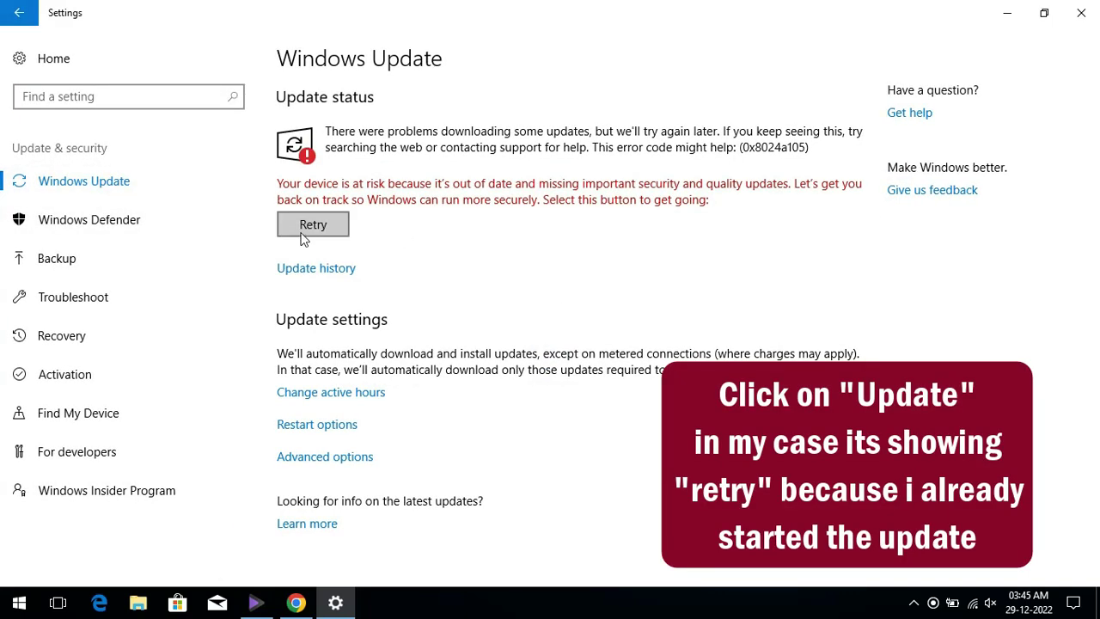
left_click(300, 230)
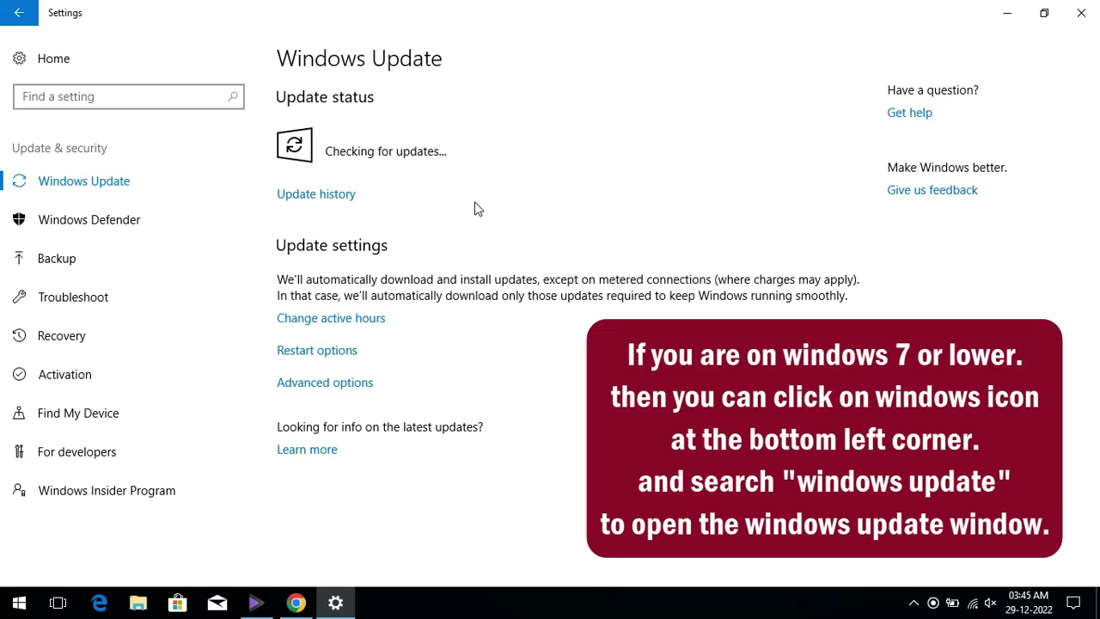
Step: Search Windows for "windows update" to look at the matching settings, and dismiss the search
left_click(19, 602)
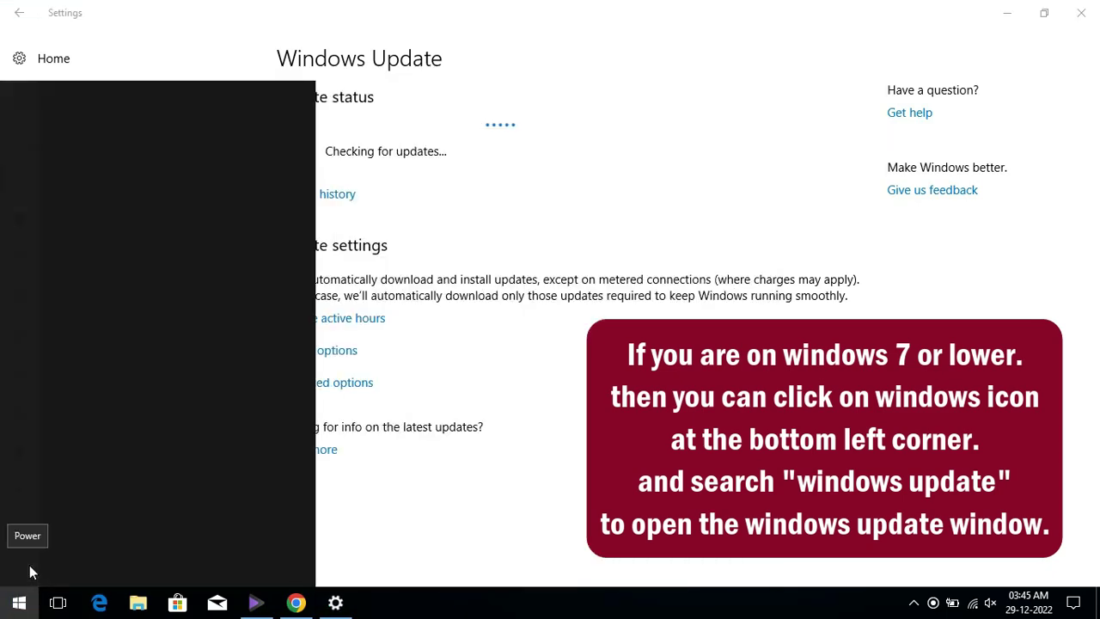
type("windw")
key("BackSpace")
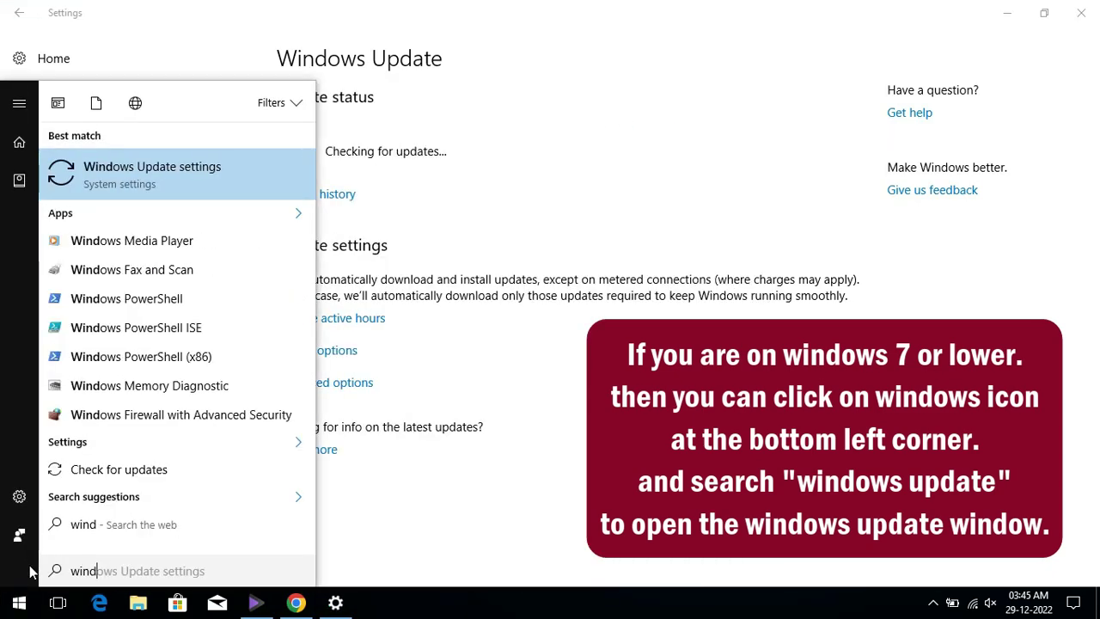
type("ows updat")
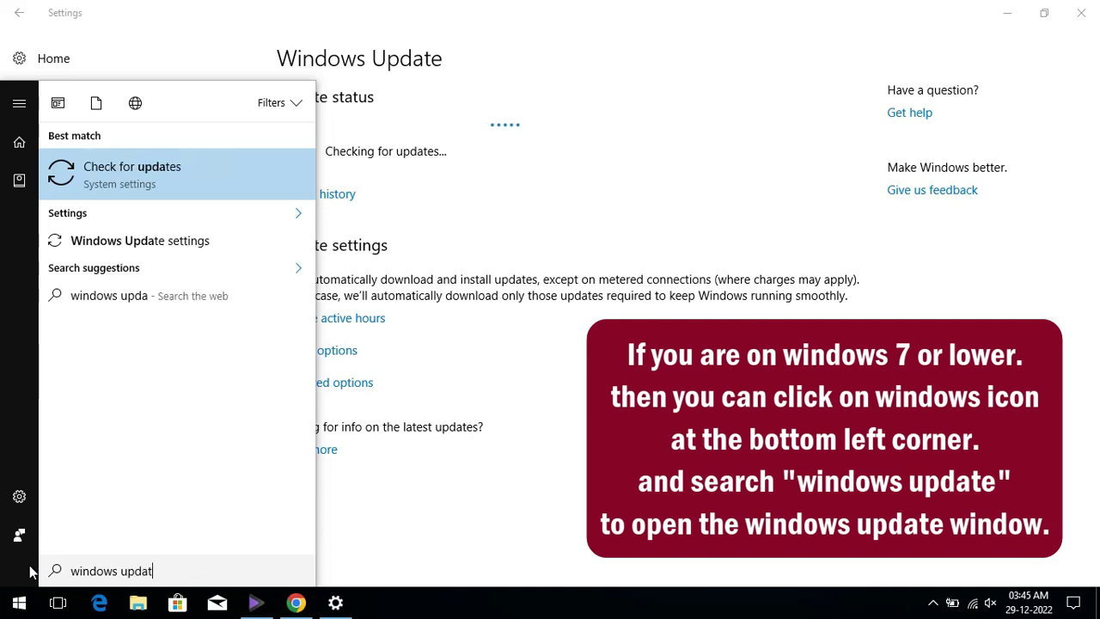
type("e")
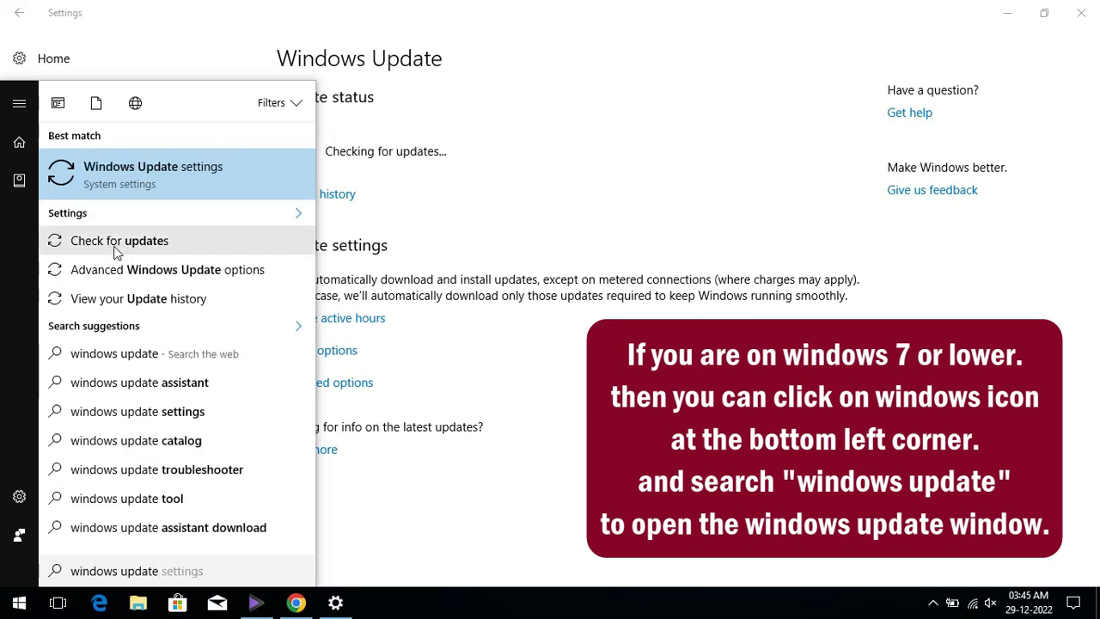
left_click(715, 447)
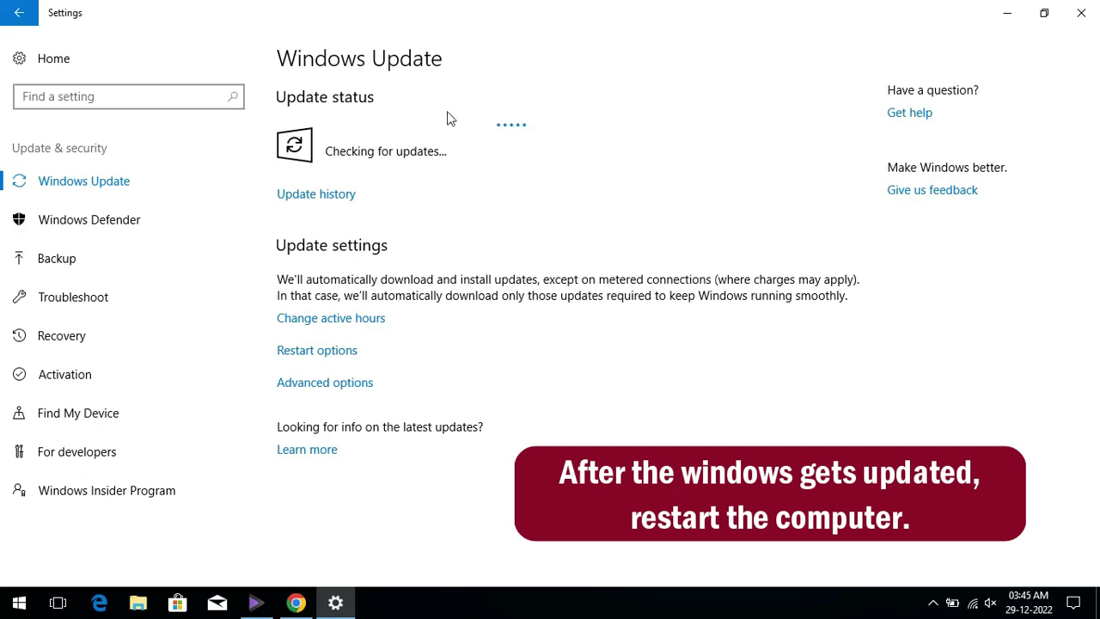
Step: Close the Settings window and view the computer's Restart power option without restarting
left_click(1081, 13)
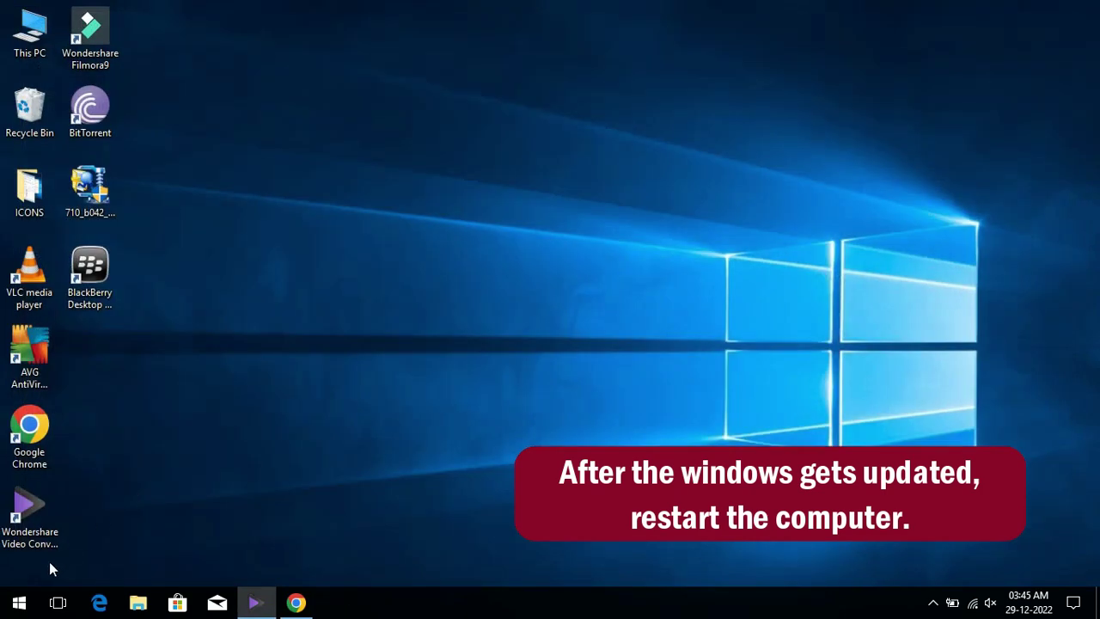
left_click(19, 602)
left_click(21, 567)
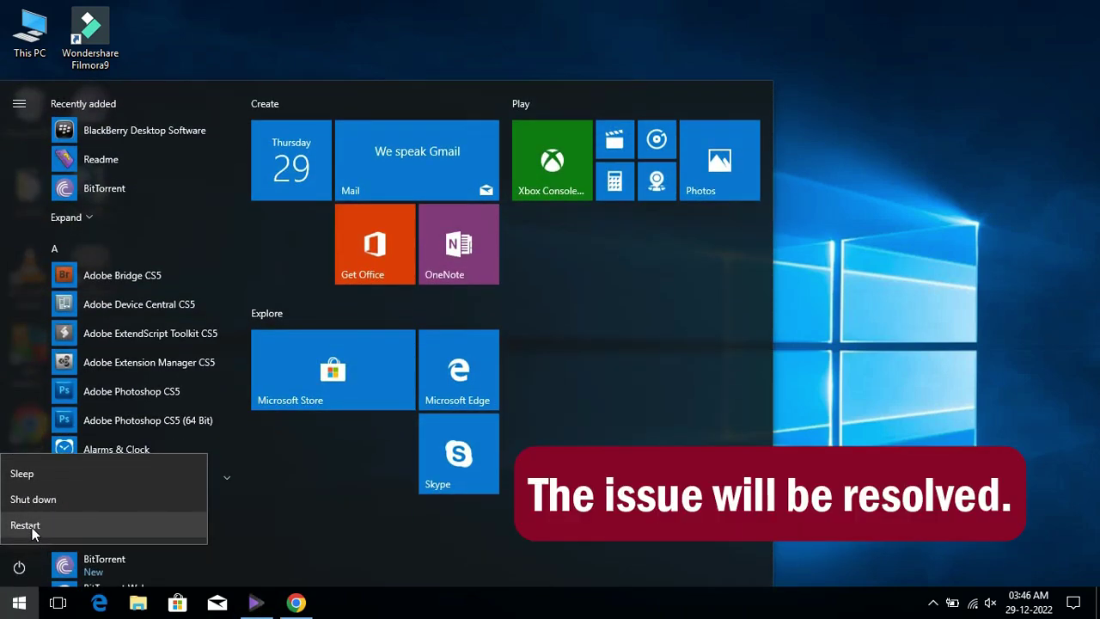
left_click(900, 268)
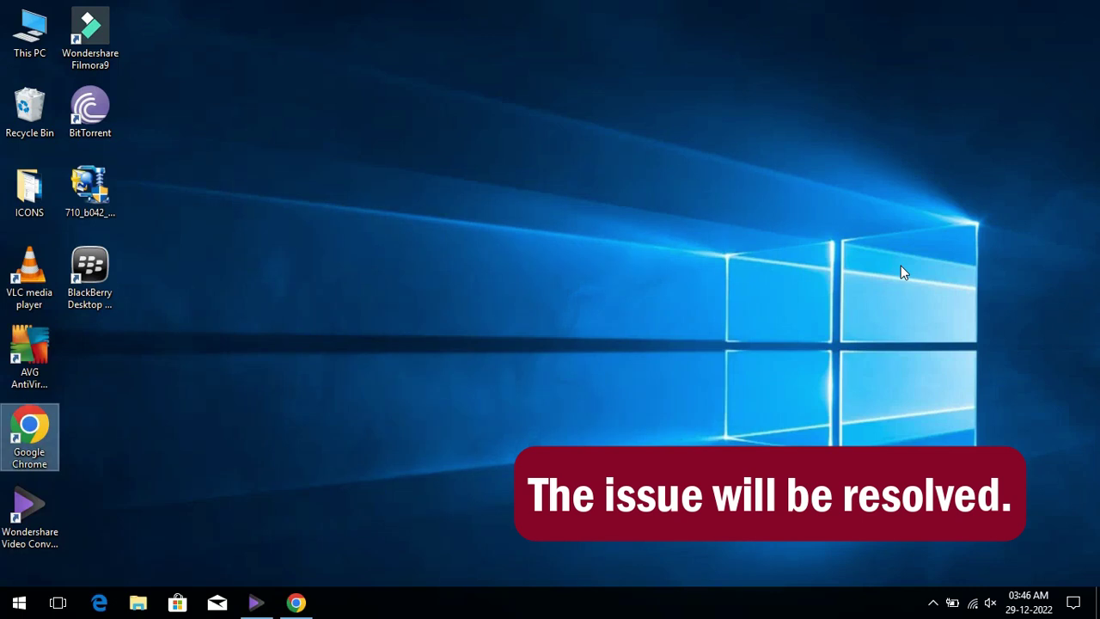